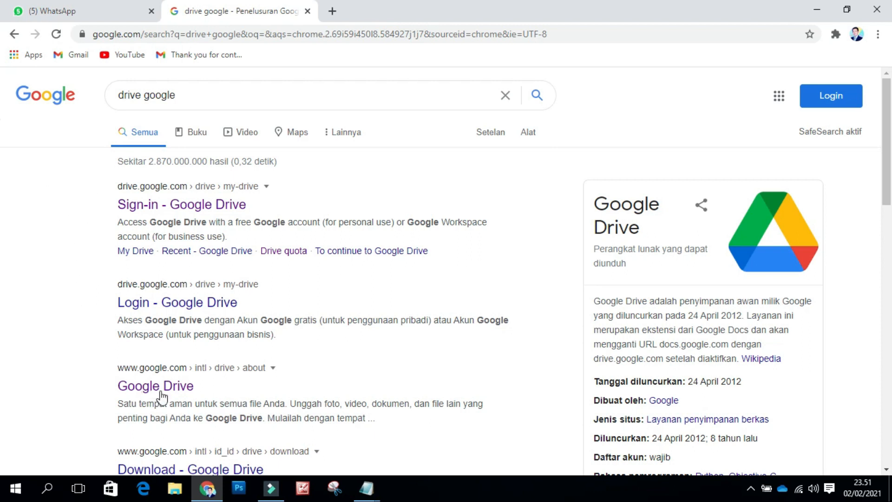
Step: Open My Drive from the Google Drive search result and close the extra popup window
{"action": "left_click", "coordinate": [148, 388]}
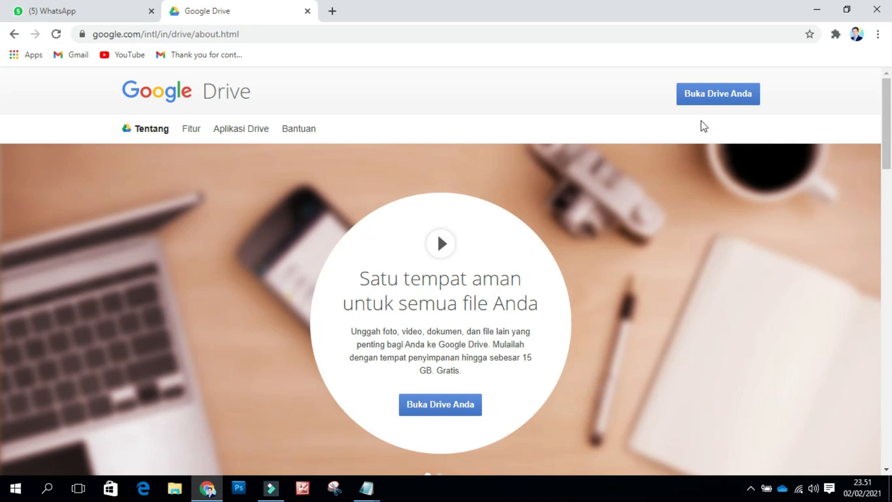
{"action": "left_click", "coordinate": [717, 97]}
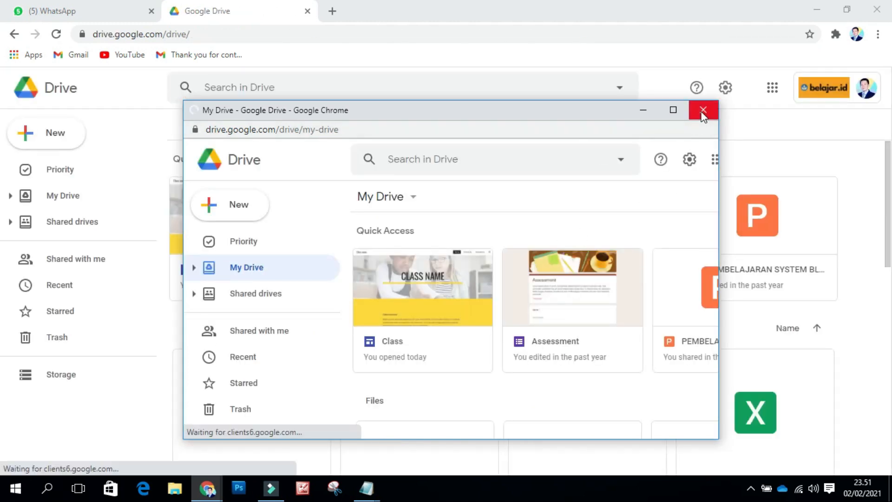
{"action": "left_click", "coordinate": [703, 112]}
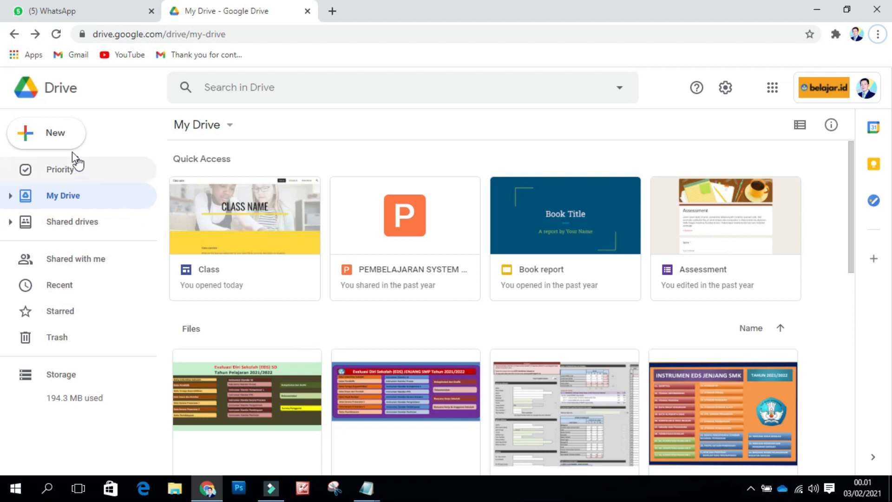
Step: Create a blank form through New > Google Forms > Blank form
{"action": "left_click", "coordinate": [51, 142]}
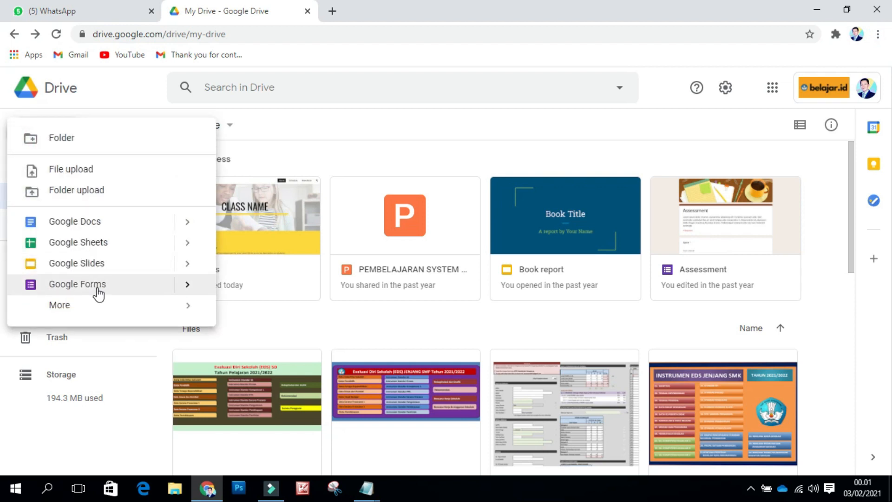
{"action": "left_click", "coordinate": [193, 289]}
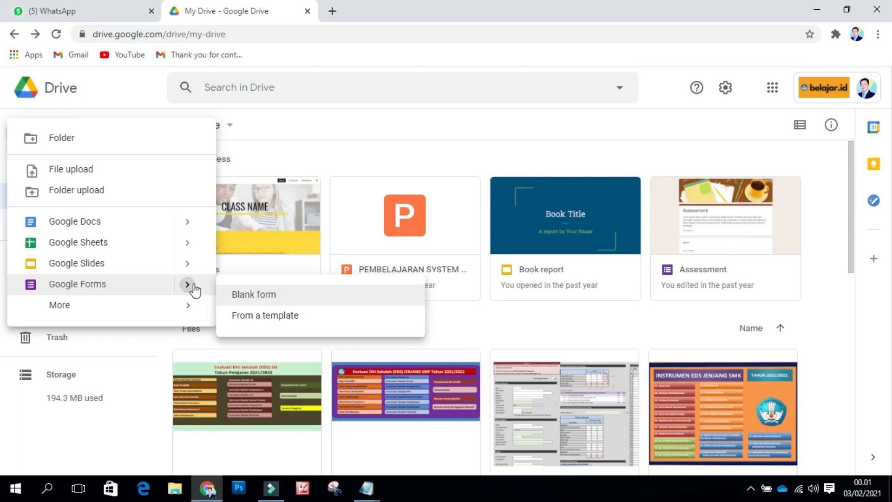
{"action": "left_click", "coordinate": [266, 297]}
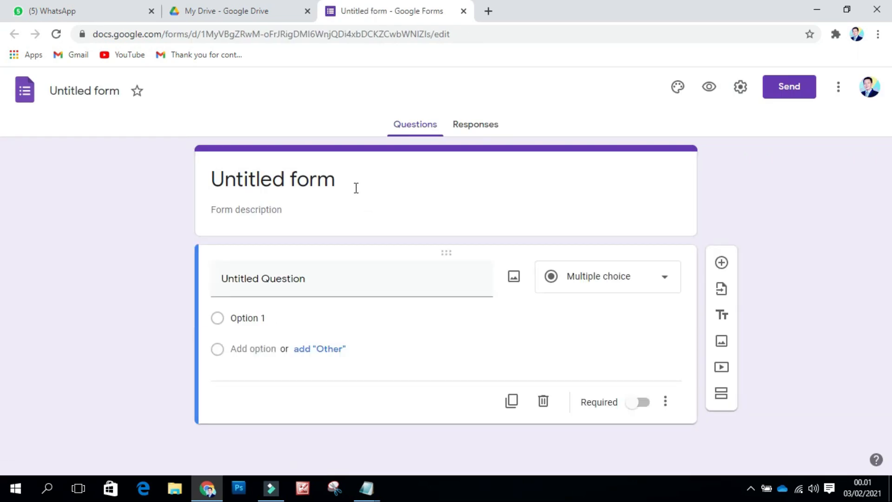
Step: Title the form 'Absensi Online' and describe it as 'Silahkan kalian melakukan absen sebelum mengikuti pembelajaran'
{"action": "left_click", "coordinate": [332, 182]}
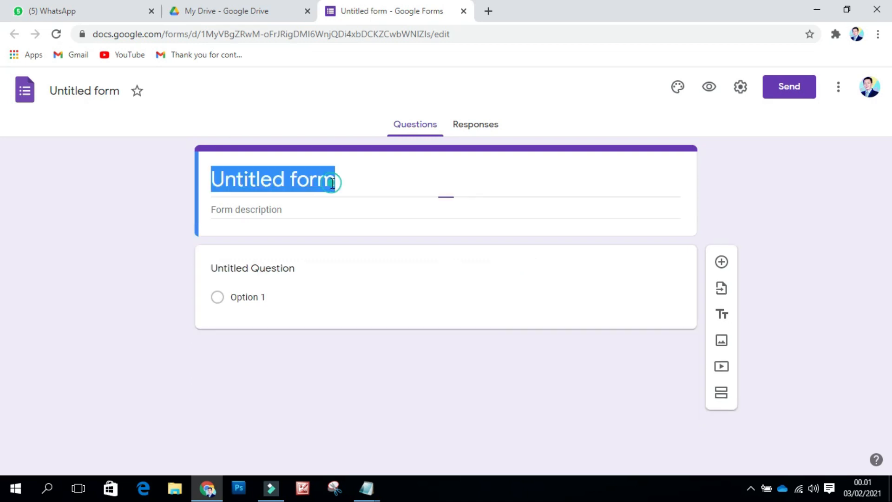
{"action": "type", "text": "Abs"}
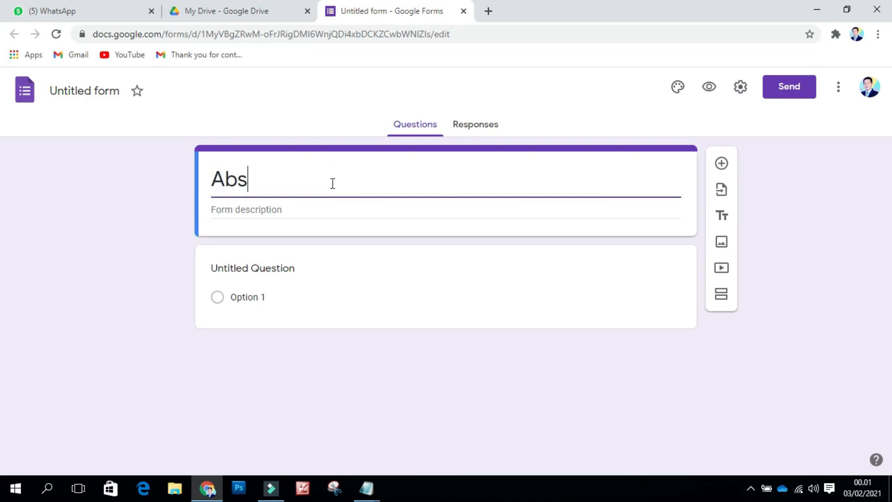
{"action": "type", "text": "ensi O"}
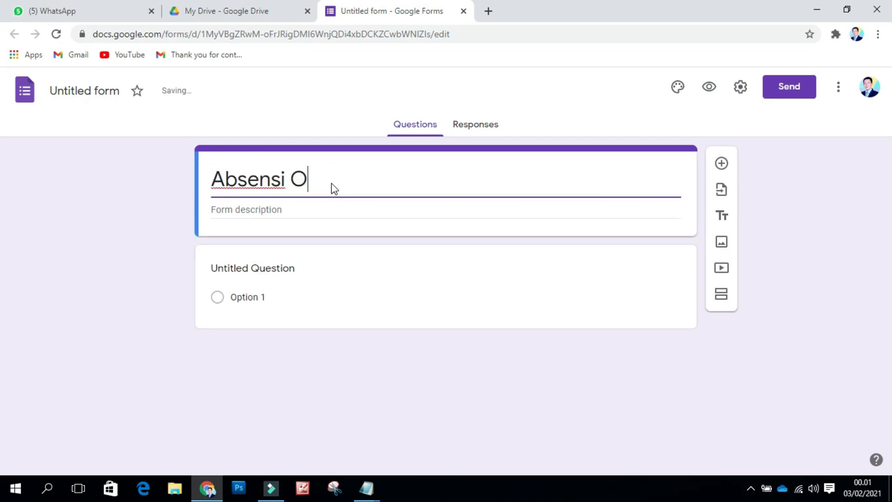
{"action": "type", "text": "nline"}
{"action": "left_click", "coordinate": [303, 213]}
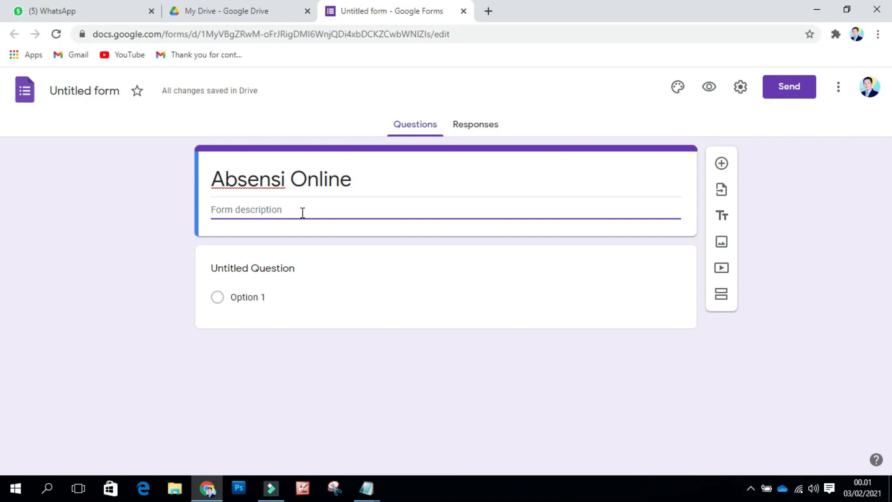
{"action": "type", "text": "Silahkan kalian melakukan absen sebelum me"}
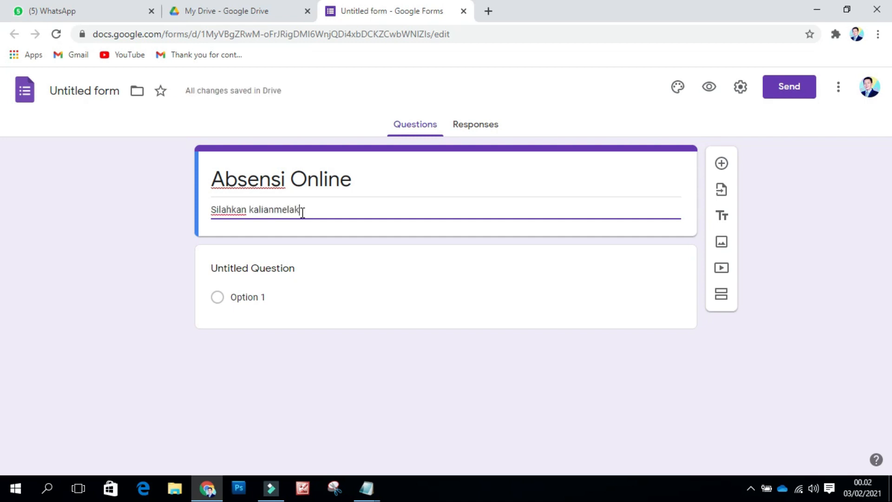
{"action": "type", "text": "ngikuti pembelajaran"}
{"action": "left_click", "coordinate": [274, 210]}
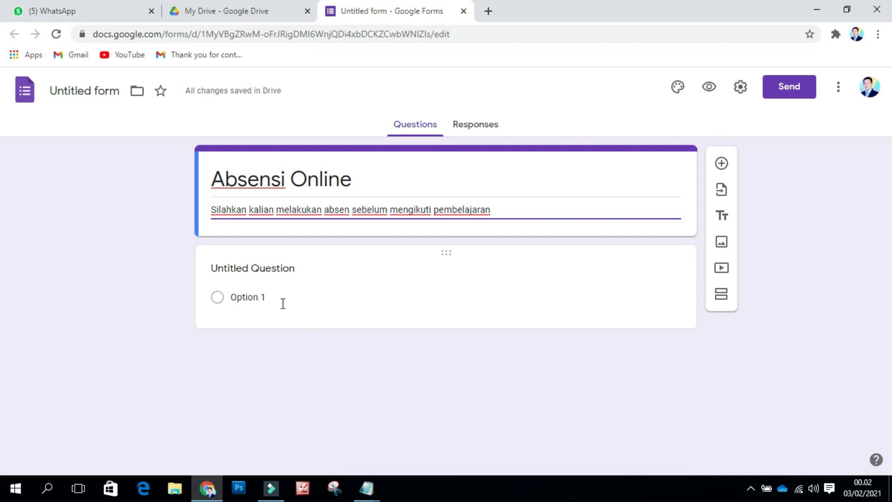
Step: Make the first question 'NamaLengkap' a required short-answer question
{"action": "left_click", "coordinate": [276, 268]}
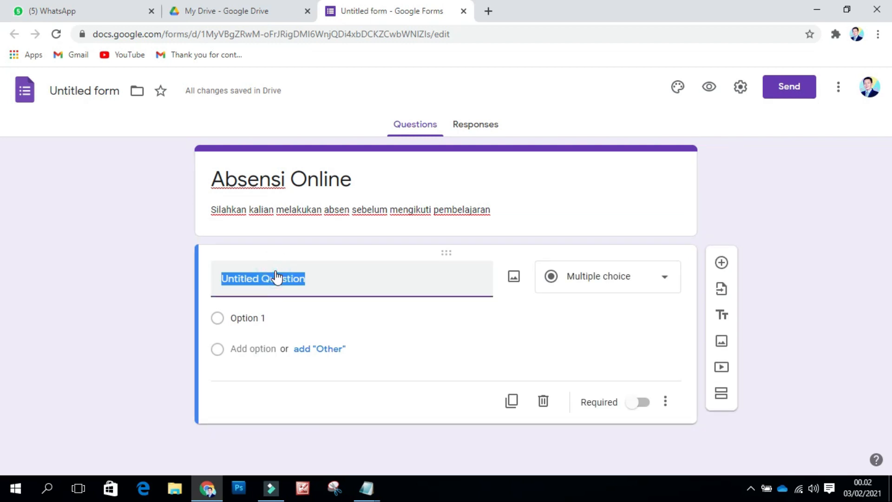
{"action": "type", "text": "NamaLengkap"}
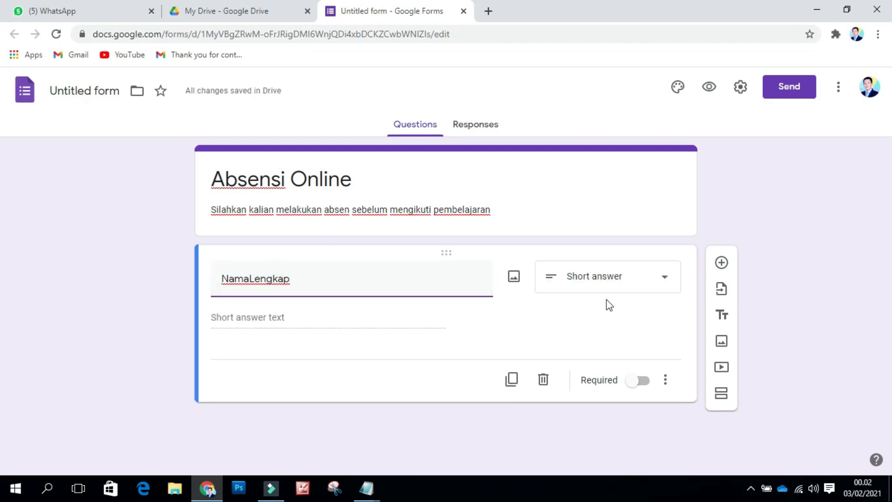
{"action": "left_click", "coordinate": [668, 285]}
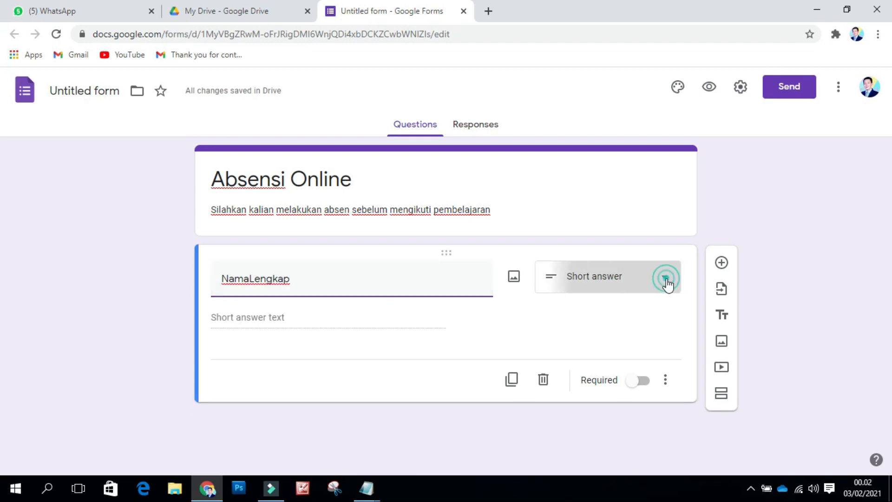
{"action": "left_click", "coordinate": [487, 311]}
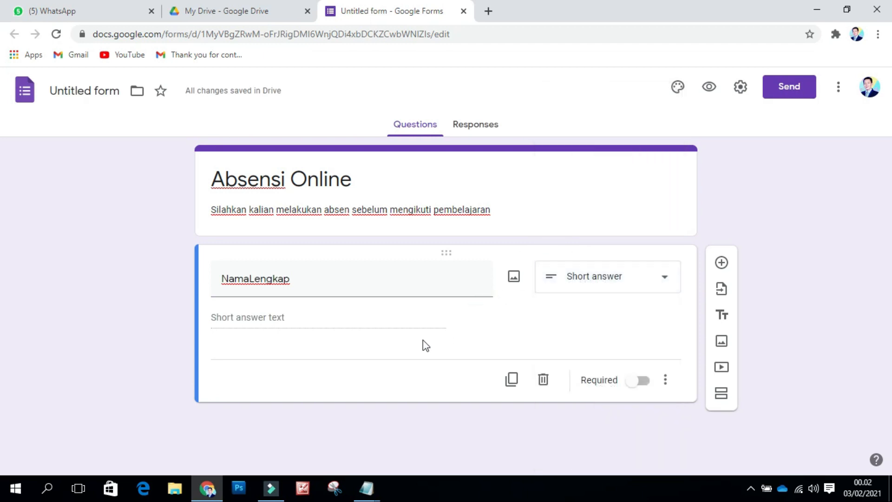
{"action": "left_click", "coordinate": [639, 389]}
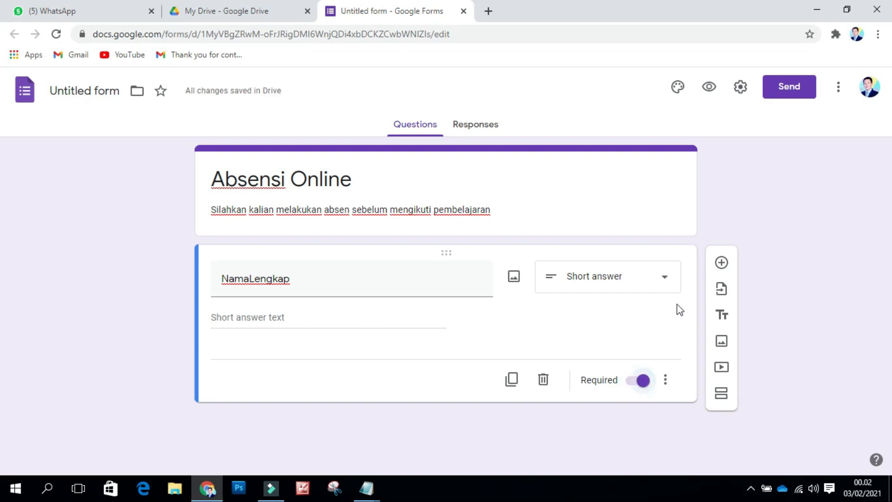
{"action": "left_click", "coordinate": [722, 262]}
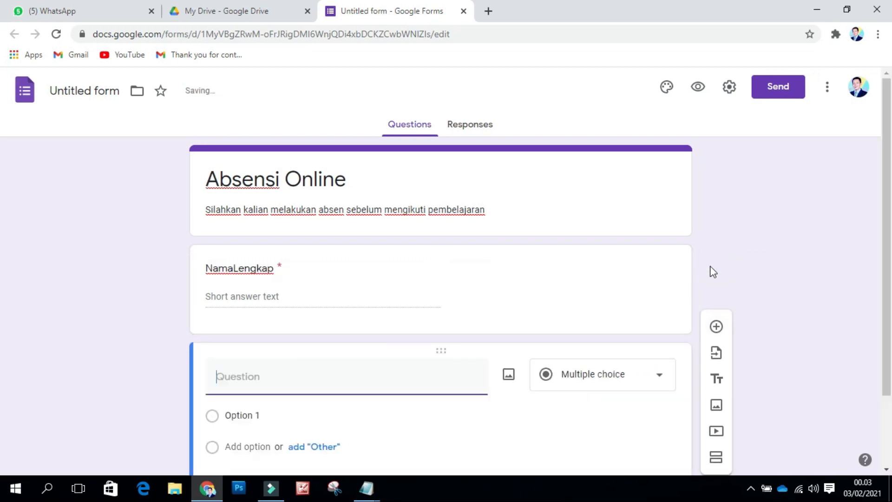
Step: Title the new question 'Kelas' and make it a dropdown question
{"action": "left_click", "coordinate": [297, 319]}
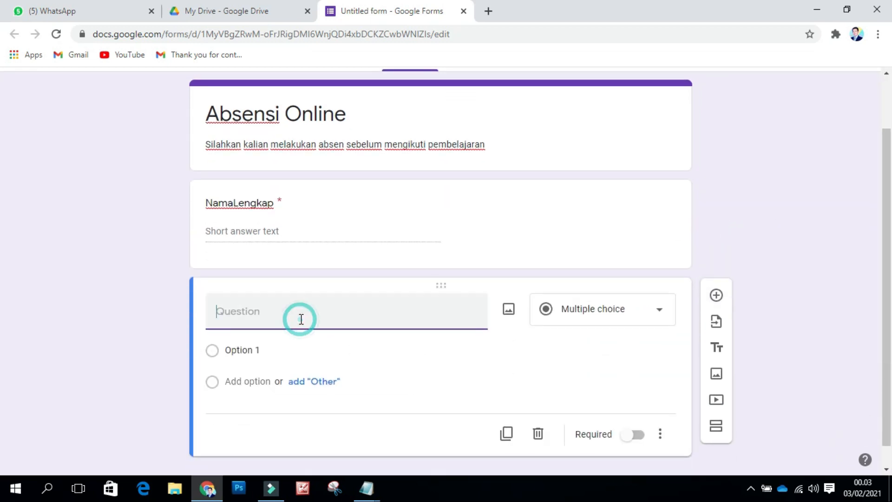
{"action": "type", "text": "Kelas"}
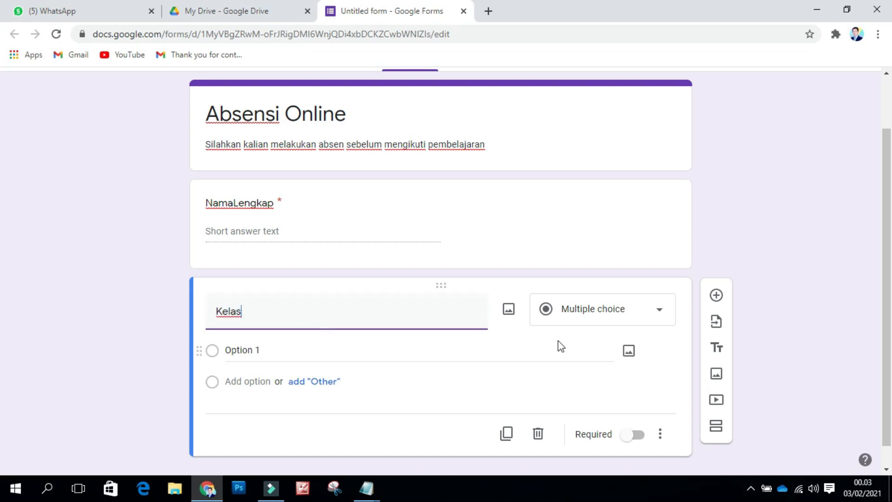
{"action": "left_click", "coordinate": [656, 313]}
{"action": "left_click", "coordinate": [584, 239]}
Step: Enter the dropdown options X-MT, x-KI, X-AK and X-AP
{"action": "left_click", "coordinate": [258, 352]}
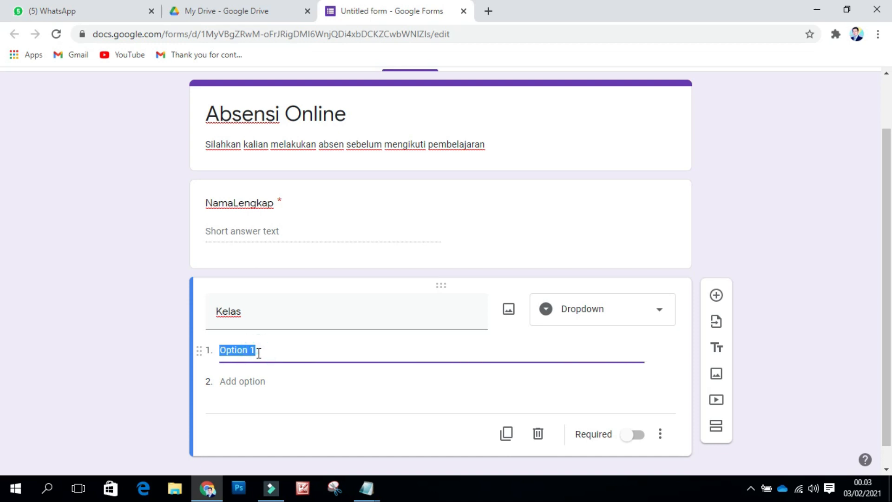
{"action": "type", "text": "X-KI"}
{"action": "key", "text": "BackSpace"}
{"action": "key", "text": "BackSpace"}
{"action": "type", "text": "MT"}
{"action": "key", "text": "Return"}
{"action": "type", "text": "x-KI"}
{"action": "left_click", "coordinate": [254, 413]}
{"action": "type", "text": "X-AK"}
{"action": "left_click", "coordinate": [251, 443]}
{"action": "type", "text": "X-"}
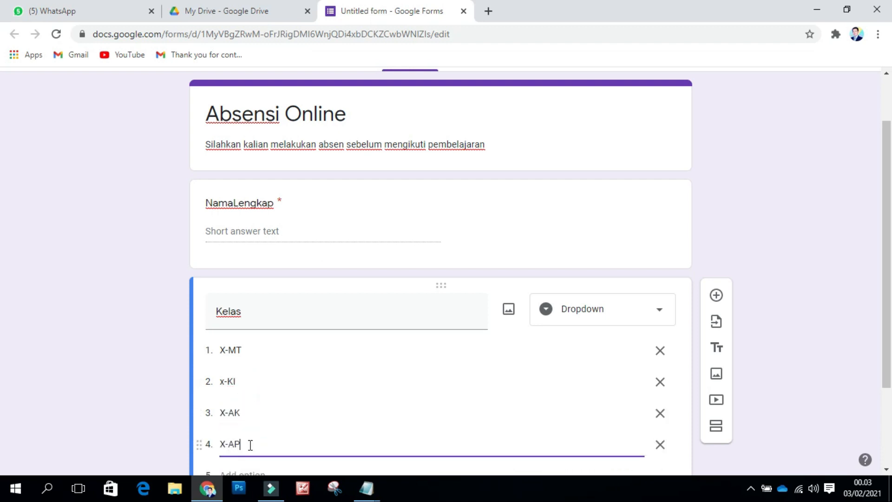
{"action": "scroll", "coordinate": [320, 379], "scroll_direction": "down", "scroll_amount": 2}
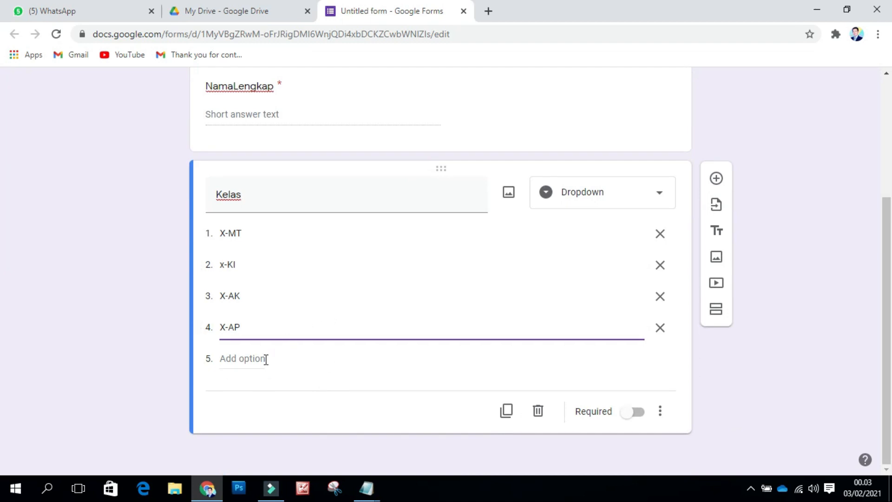
{"action": "left_click", "coordinate": [269, 409]}
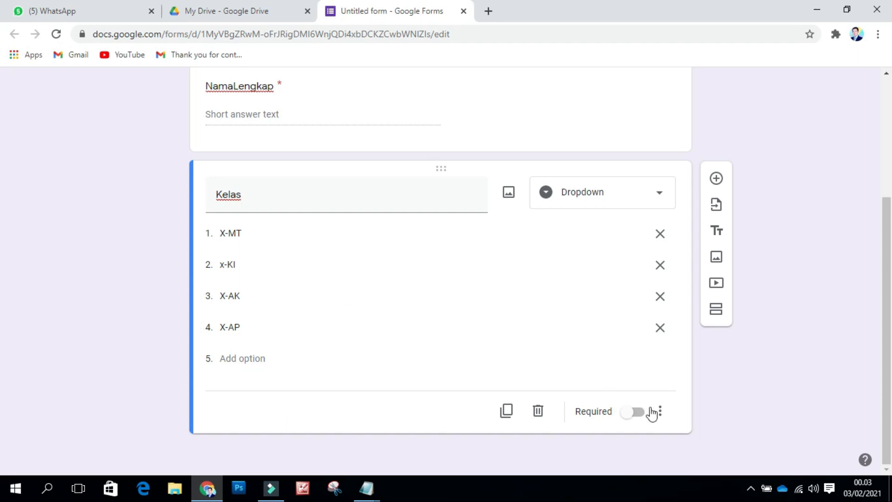
Step: Mark the Kelas question as required
{"action": "left_click", "coordinate": [636, 415]}
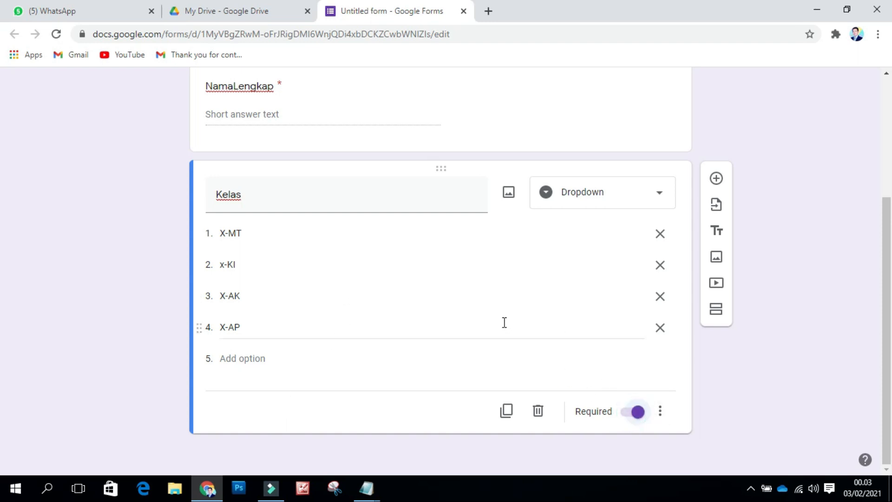
{"action": "scroll", "coordinate": [442, 288], "scroll_direction": "up", "scroll_amount": 3}
{"action": "scroll", "coordinate": [367, 302], "scroll_direction": "down", "scroll_amount": 1}
{"action": "scroll", "coordinate": [325, 342], "scroll_direction": "up", "scroll_amount": 1}
{"action": "scroll", "coordinate": [313, 375], "scroll_direction": "down", "scroll_amount": 1}
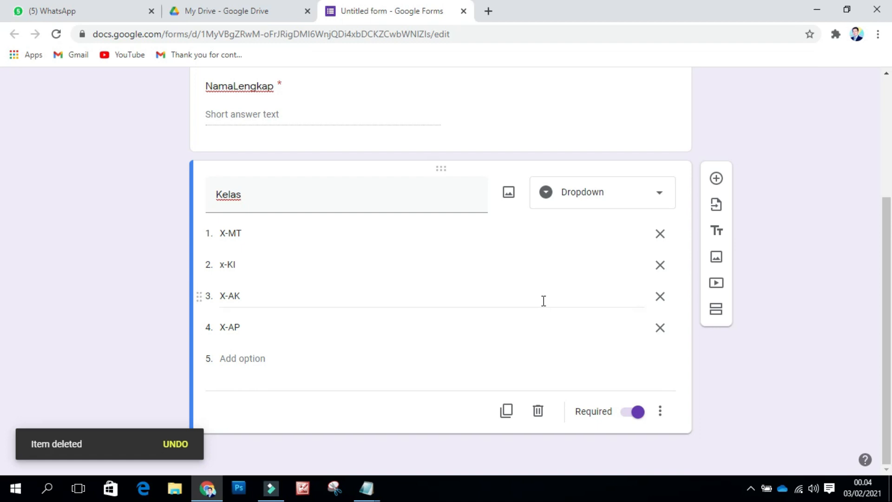
{"action": "left_click", "coordinate": [716, 180]}
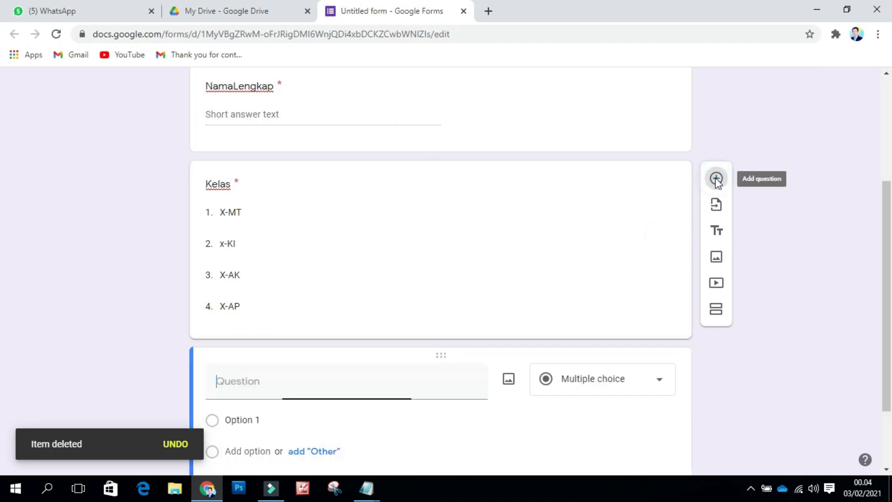
Step: Title the new question 'Tanggal', set its type to Date, and mark it required
{"action": "left_click", "coordinate": [320, 387]}
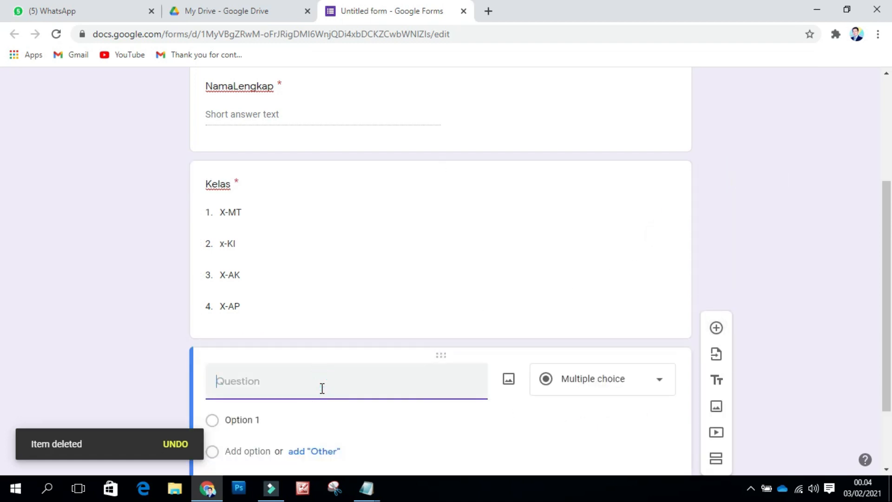
{"action": "type", "text": "Tanggal"}
{"action": "scroll", "coordinate": [321, 391], "scroll_direction": "down", "scroll_amount": 2}
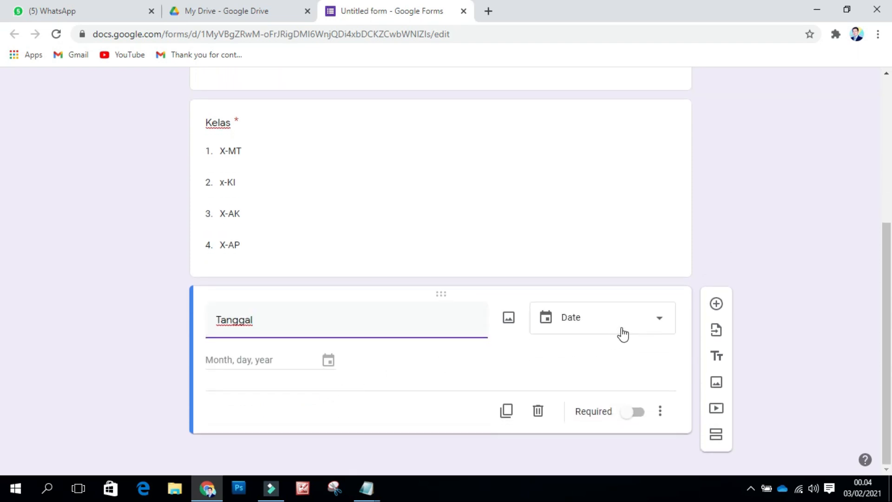
{"action": "left_click", "coordinate": [661, 321]}
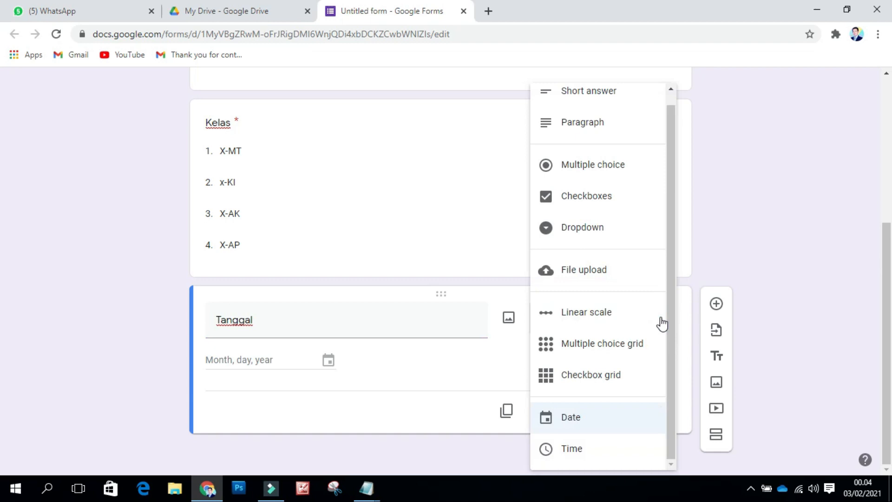
{"action": "left_click", "coordinate": [580, 419]}
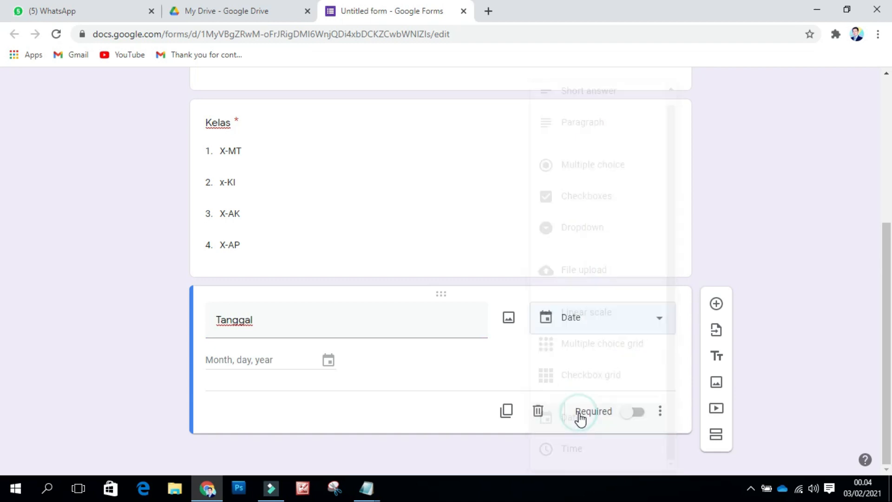
{"action": "left_click", "coordinate": [634, 418]}
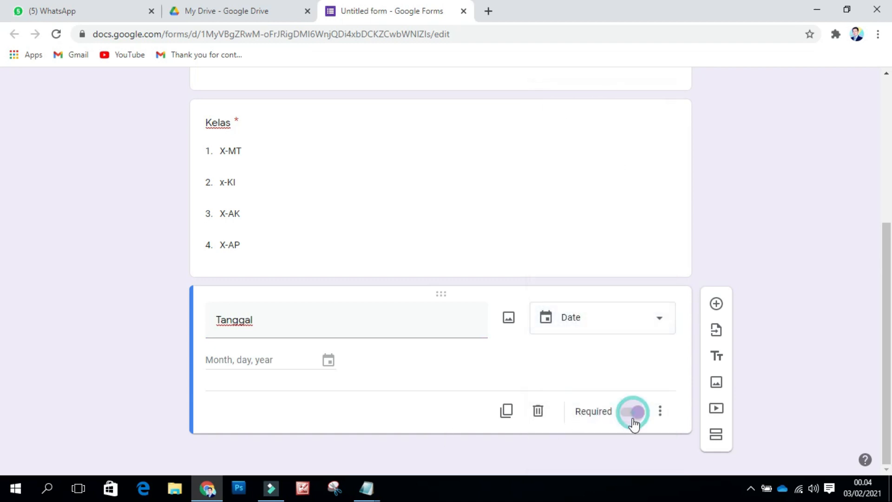
{"action": "scroll", "coordinate": [474, 380], "scroll_direction": "up", "scroll_amount": 4}
{"action": "scroll", "coordinate": [473, 382], "scroll_direction": "down", "scroll_amount": 4}
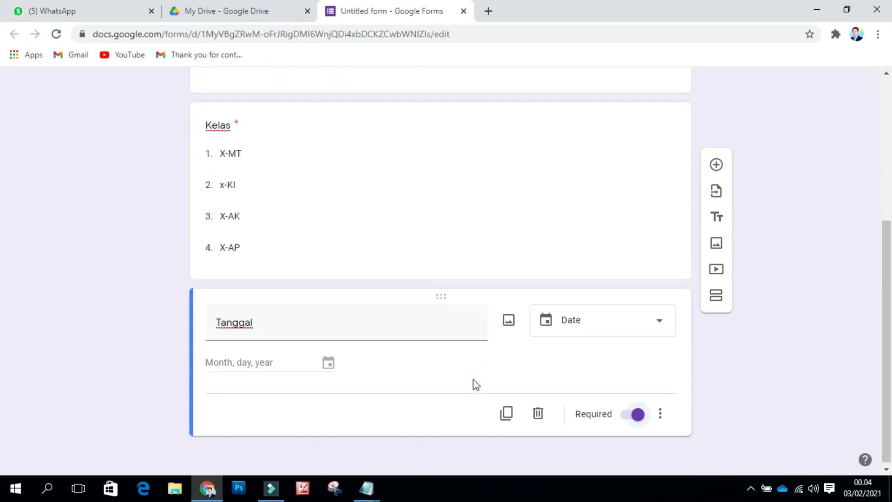
{"action": "scroll", "coordinate": [458, 344], "scroll_direction": "up", "scroll_amount": 4}
{"action": "scroll", "coordinate": [404, 341], "scroll_direction": "down", "scroll_amount": 4}
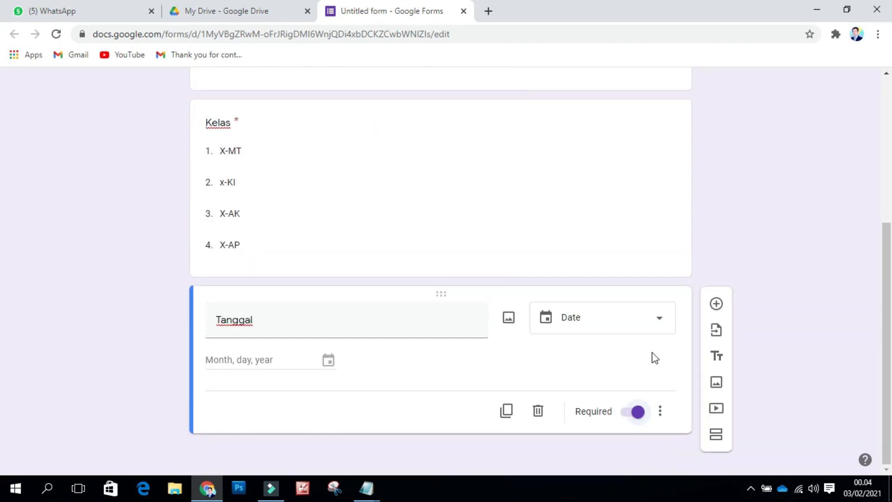
Step: Add a multiple-choice question titled 'Absensi' below Tanggal
{"action": "left_click", "coordinate": [716, 305]}
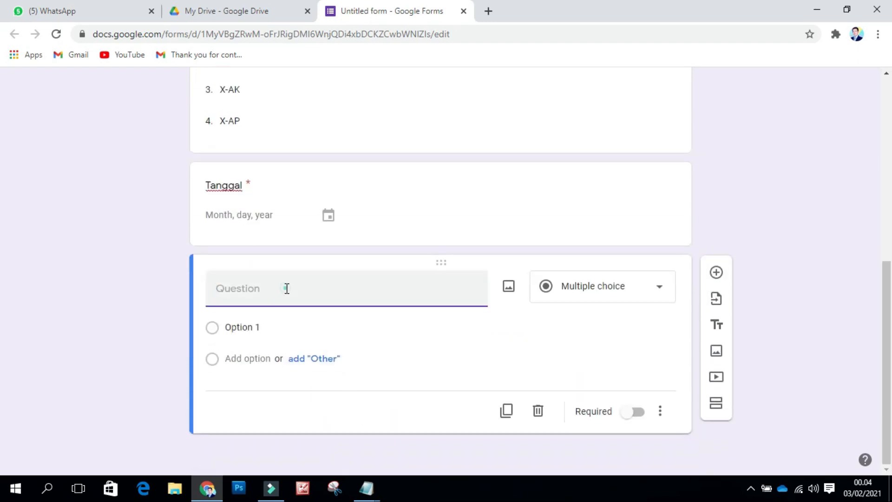
{"action": "type", "text": "bsensi"}
{"action": "left_click", "coordinate": [659, 288]}
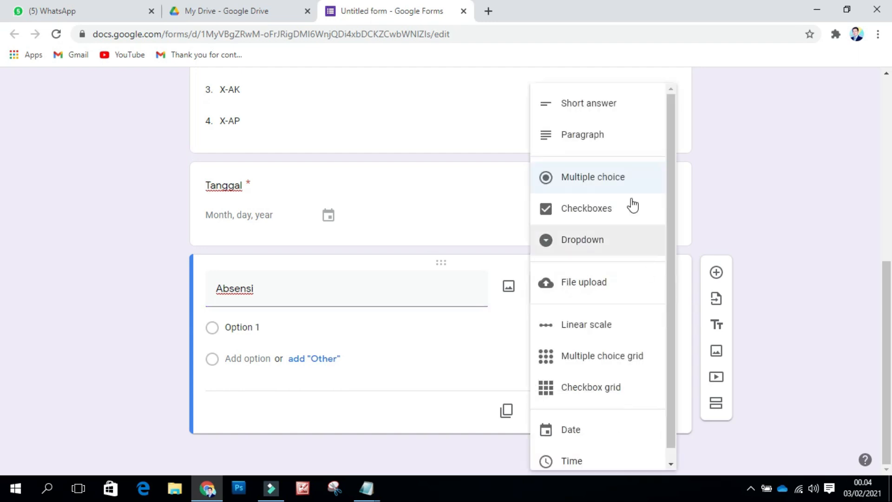
{"action": "left_click", "coordinate": [618, 180]}
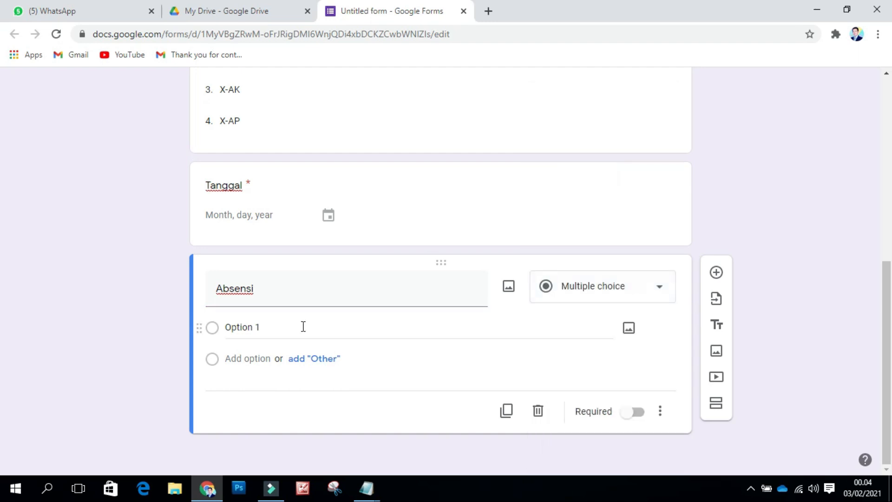
Step: Set the Absensi question's only option to HADIR and make it required
{"action": "left_click", "coordinate": [300, 328]}
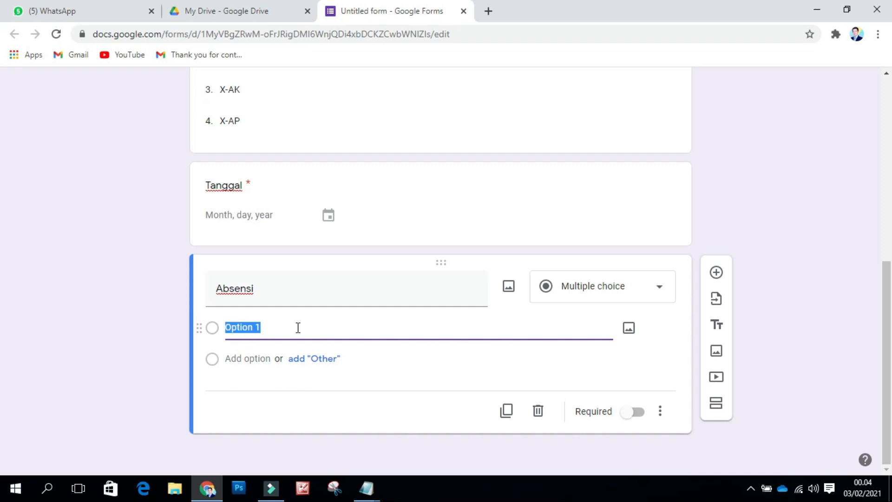
{"action": "type", "text": "HADIR"}
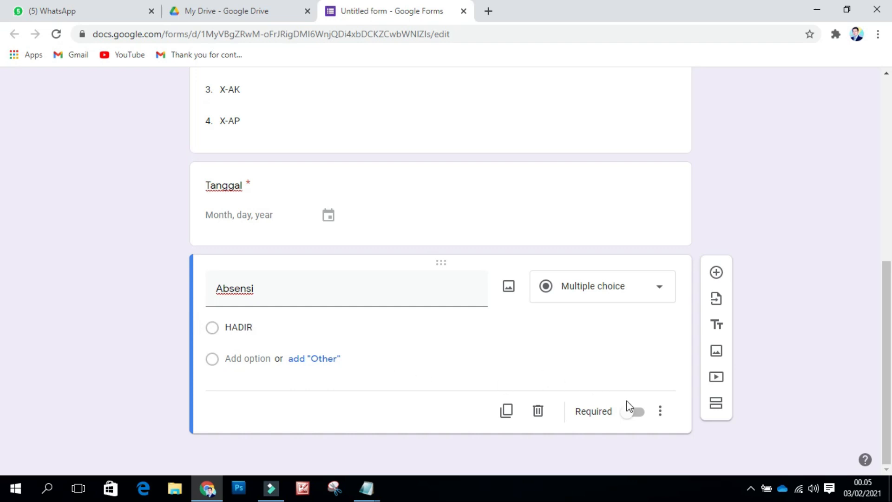
{"action": "left_click", "coordinate": [630, 415]}
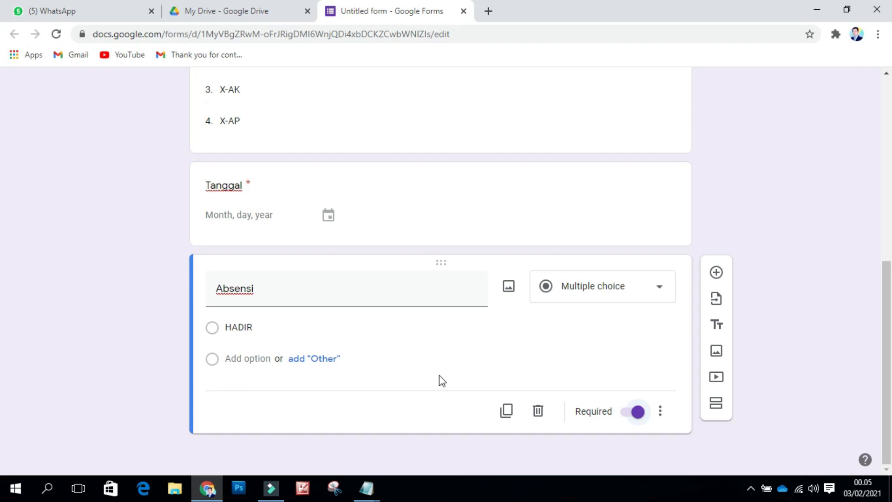
{"action": "scroll", "coordinate": [439, 375], "scroll_direction": "up", "scroll_amount": 8}
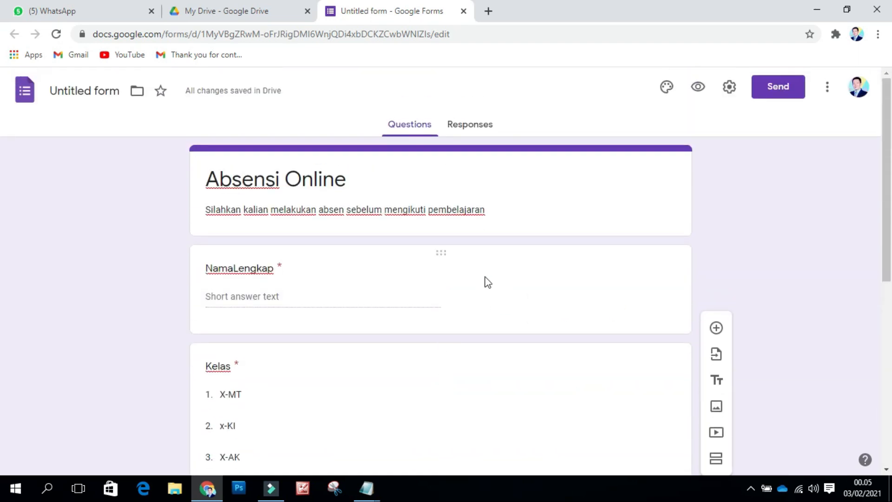
{"action": "scroll", "coordinate": [475, 273], "scroll_direction": "down", "scroll_amount": 5}
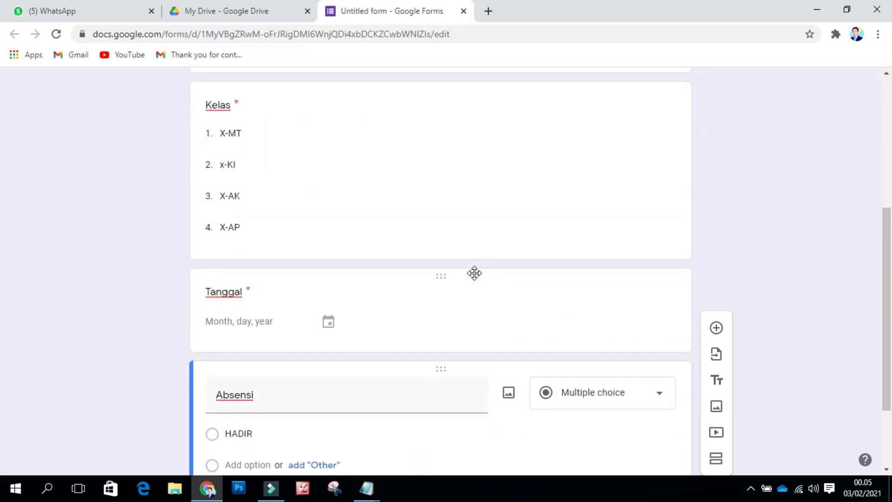
{"action": "scroll", "coordinate": [475, 274], "scroll_direction": "down", "scroll_amount": 2}
{"action": "scroll", "coordinate": [475, 273], "scroll_direction": "up", "scroll_amount": 2}
{"action": "scroll", "coordinate": [475, 273], "scroll_direction": "up", "scroll_amount": 6}
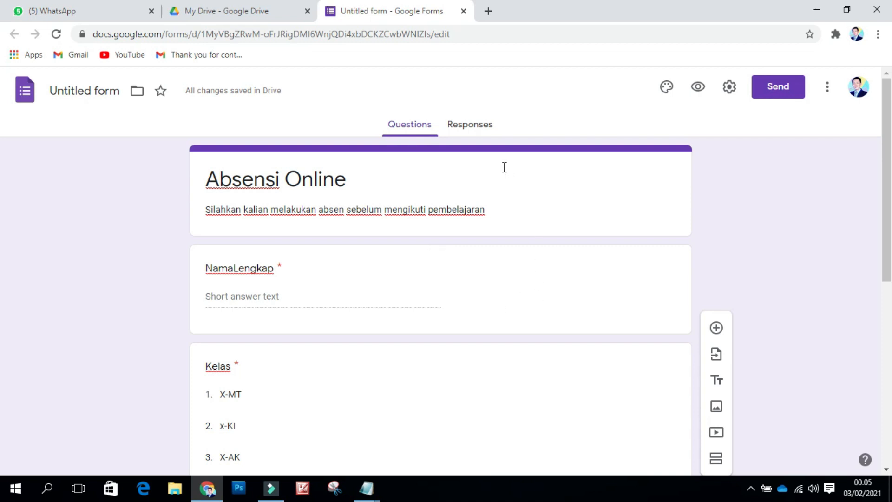
Step: Link the form's responses to a new spreadsheet named 'Absensi Online'
{"action": "left_click", "coordinate": [474, 133]}
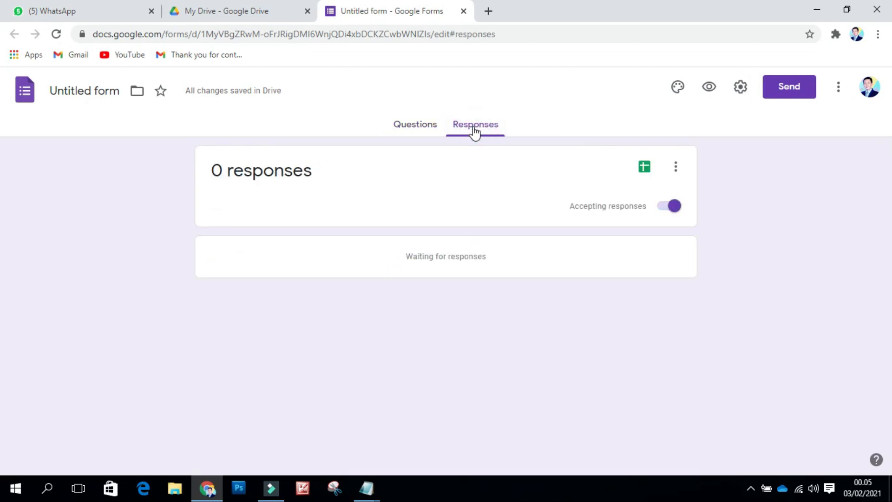
{"action": "left_click", "coordinate": [645, 167]}
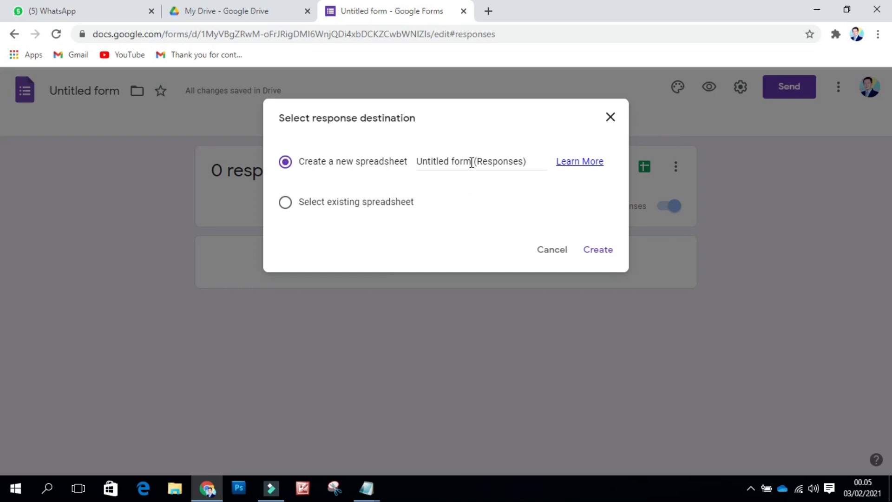
{"action": "left_click_drag", "start_coordinate": [470, 162], "coordinate": [417, 166]}
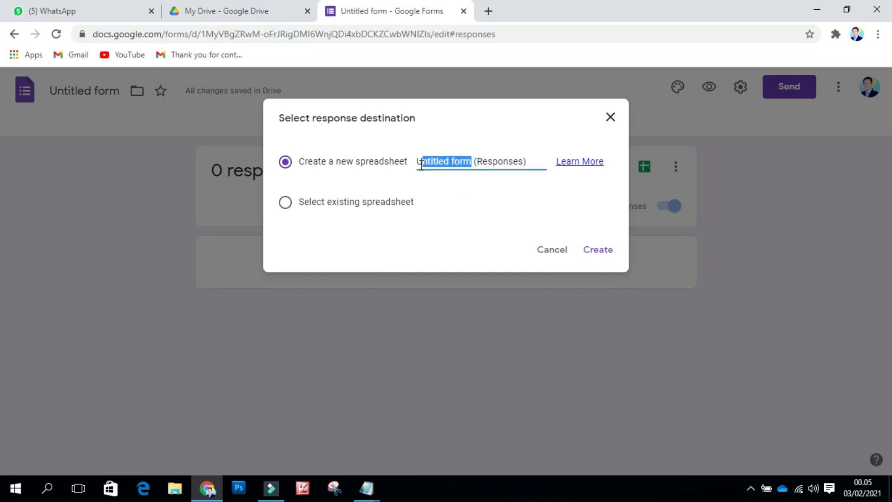
{"action": "type", "text": "Absensi "}
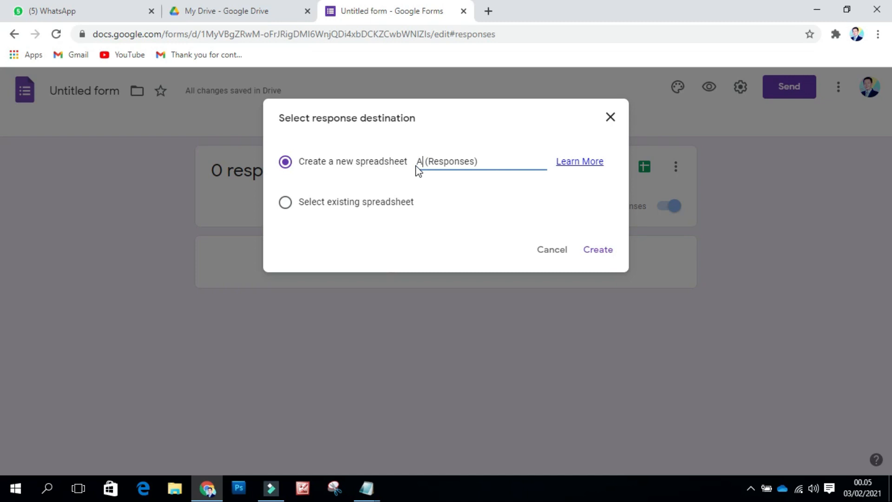
{"action": "type", "text": "Onli"}
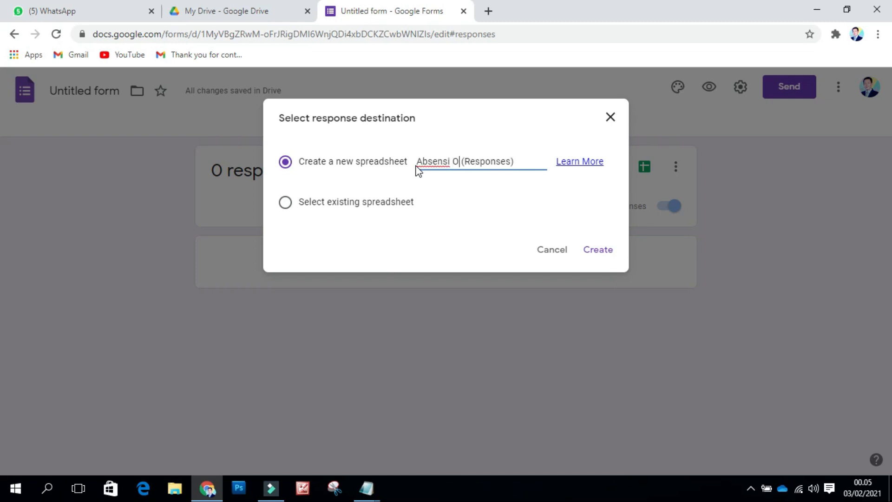
{"action": "type", "text": "ne"}
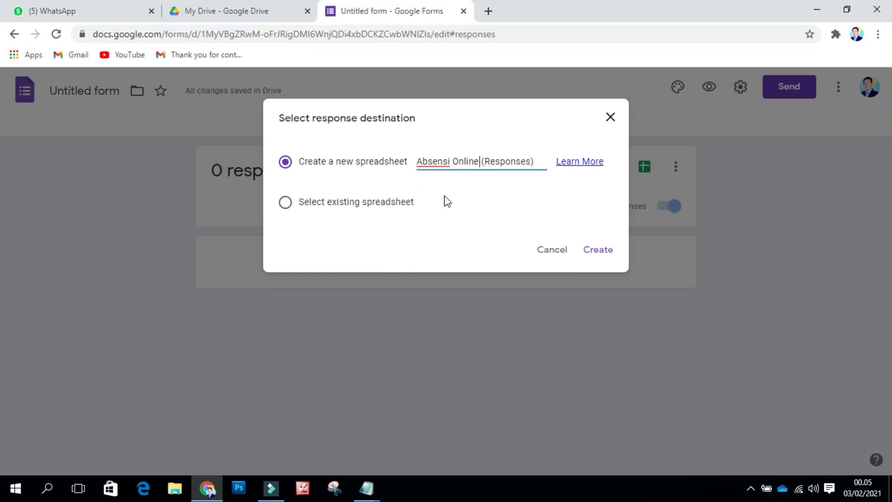
{"action": "left_click", "coordinate": [598, 258]}
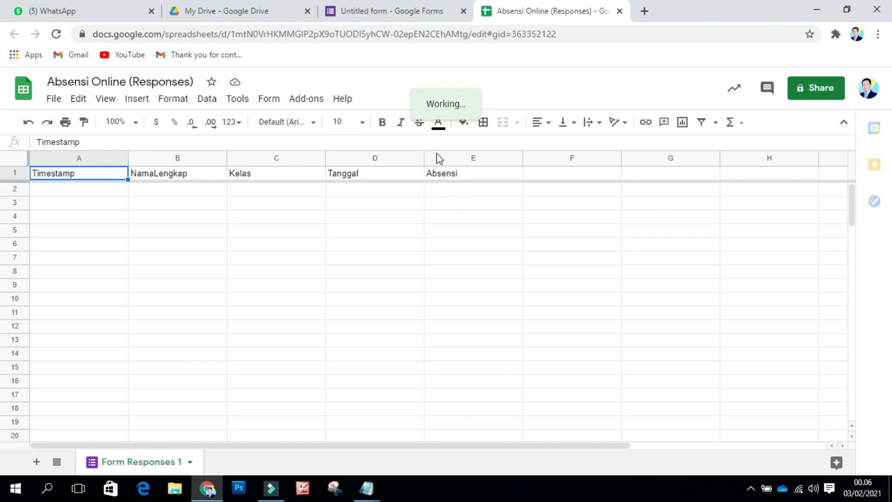
Step: Switch back to the form tab and return to the Questions view
{"action": "left_click", "coordinate": [420, 14]}
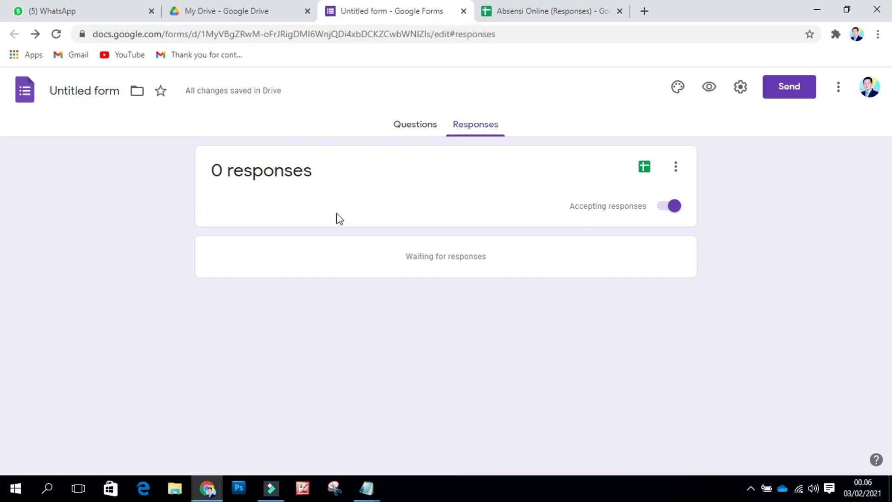
{"action": "left_click", "coordinate": [413, 127]}
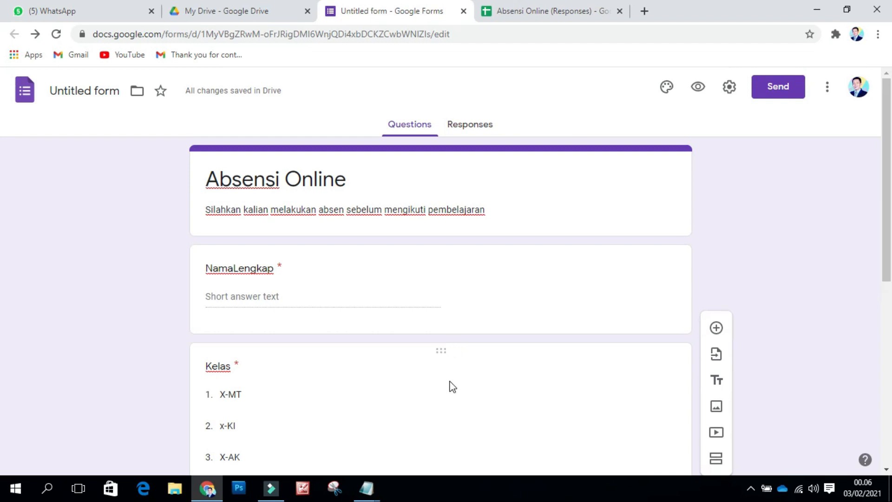
{"action": "scroll", "coordinate": [453, 387], "scroll_direction": "down", "scroll_amount": 8}
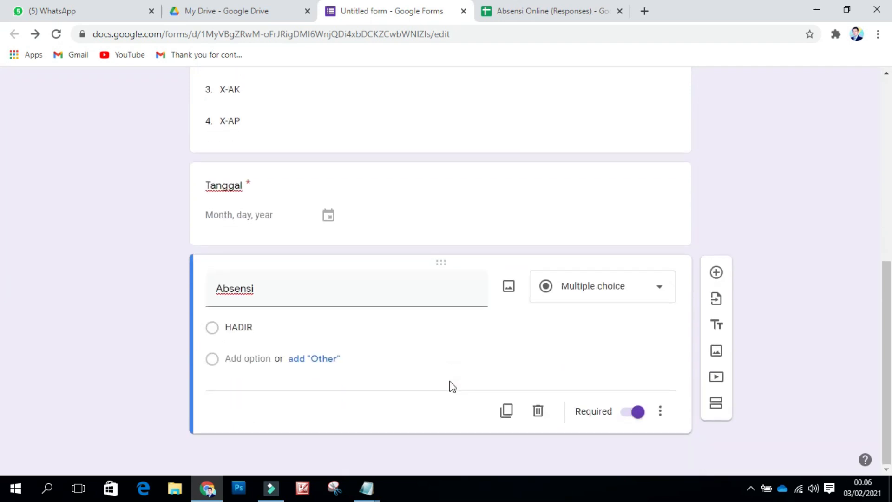
{"action": "scroll", "coordinate": [433, 303], "scroll_direction": "up", "scroll_amount": 7}
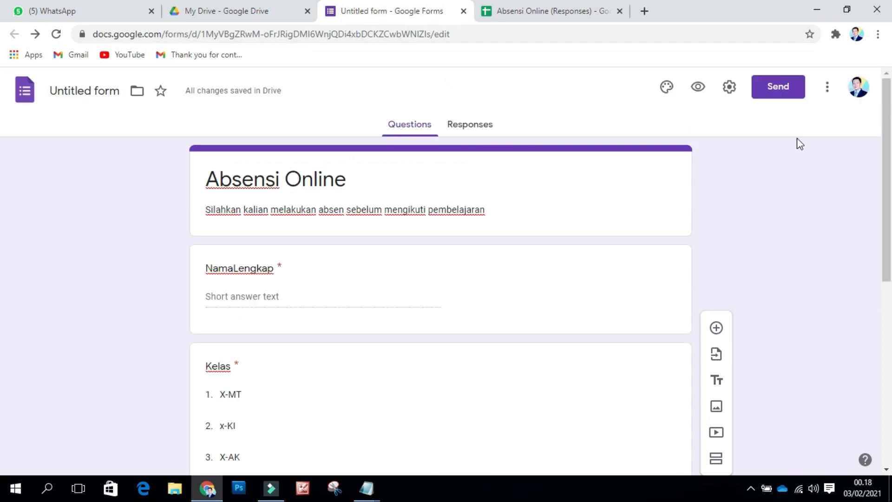
Step: Open the Script editor from the form's More menu and view Code.gs
{"action": "left_click", "coordinate": [828, 88]}
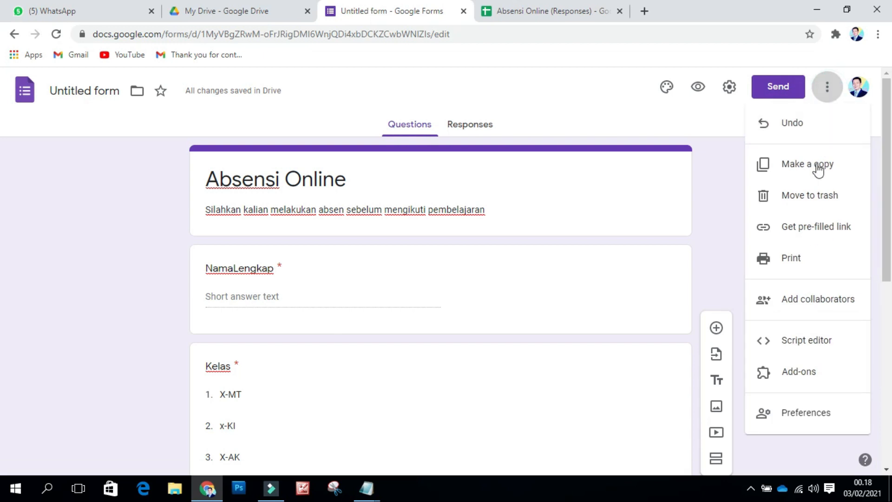
{"action": "left_click", "coordinate": [796, 341]}
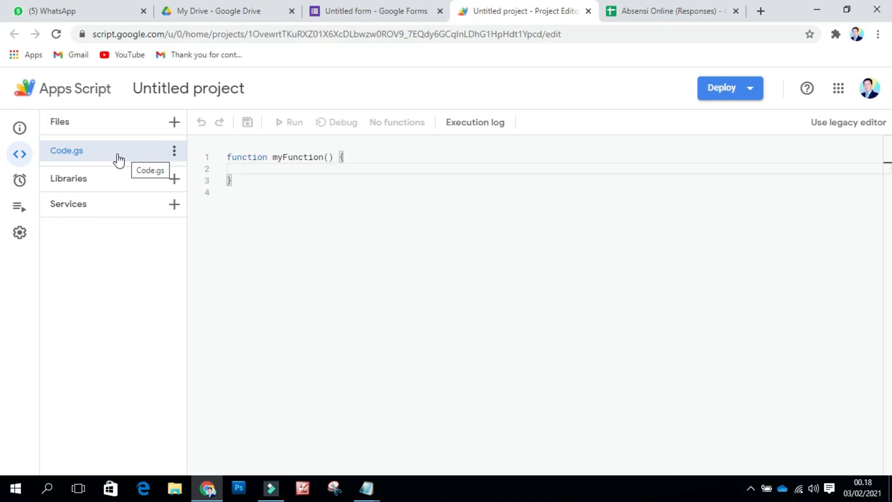
{"action": "left_click", "coordinate": [94, 157]}
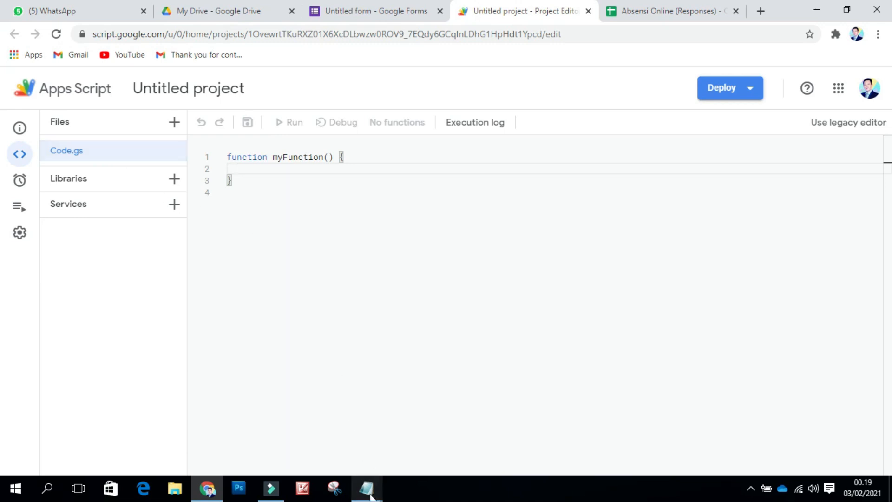
Step: Select all of the code.gs script in Notepad, minimize Notepad, and select Code.gs's default code
{"action": "mouse_move", "coordinate": [370, 495]}
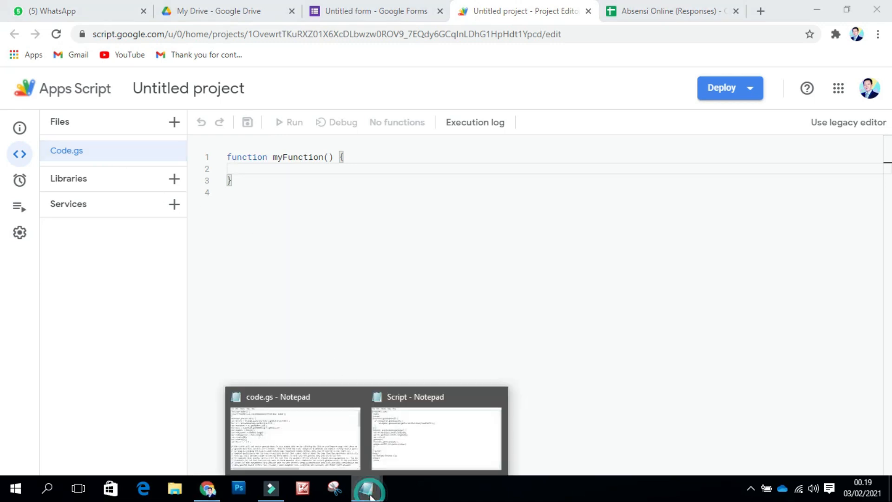
{"action": "left_click", "coordinate": [318, 438]}
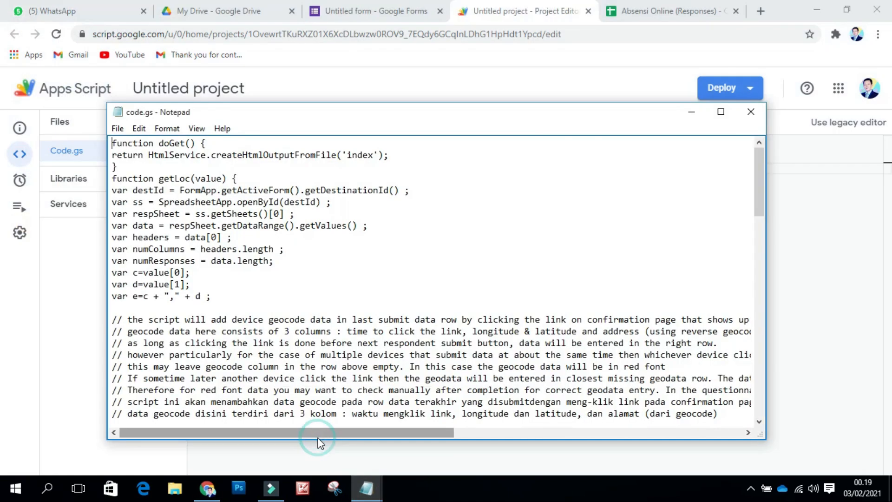
{"action": "left_click", "coordinate": [294, 291]}
{"action": "key", "text": "ctrl+a"}
{"action": "key", "text": "ctrl+c"}
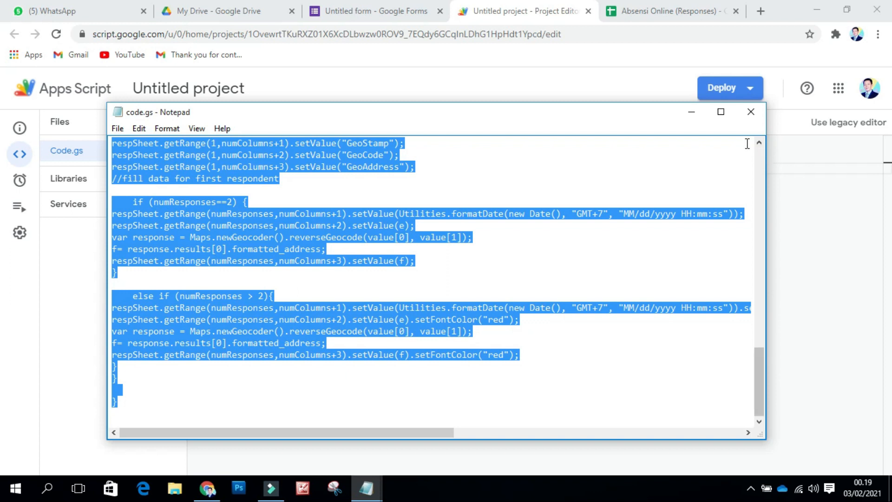
{"action": "left_click", "coordinate": [692, 114]}
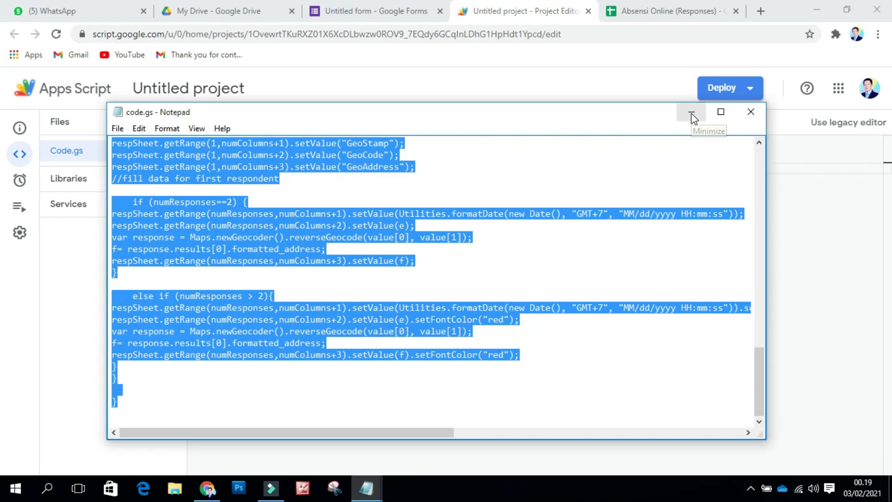
{"action": "left_click_drag", "start_coordinate": [243, 187], "coordinate": [224, 158]}
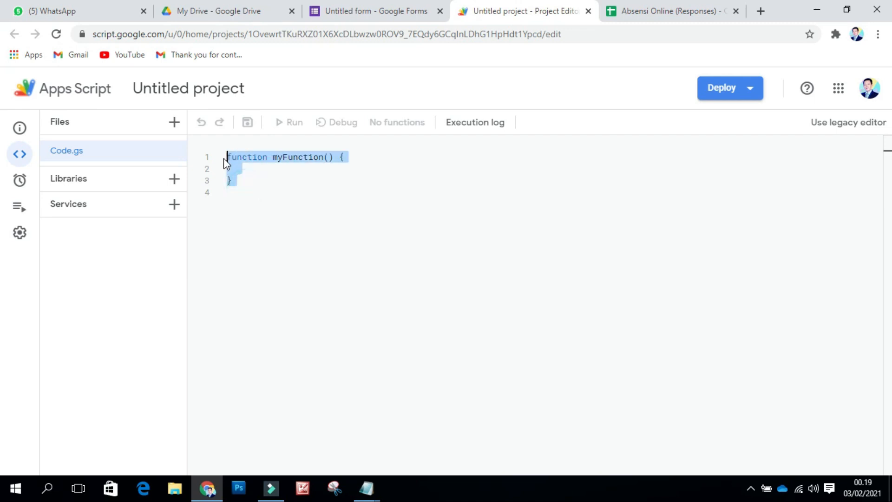
Step: Replace Code.gs's default function with the pasted doGet and getLoc script and save the project
{"action": "key", "text": "BackSpace"}
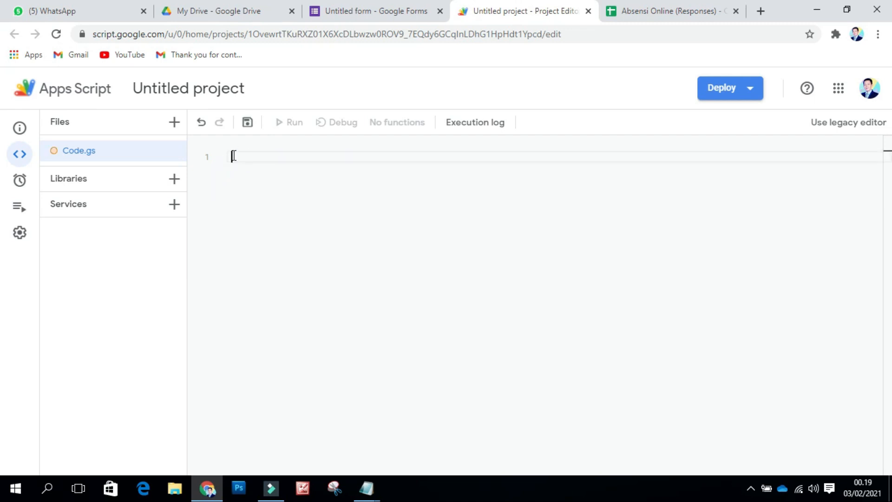
{"action": "right_click", "coordinate": [233, 156]}
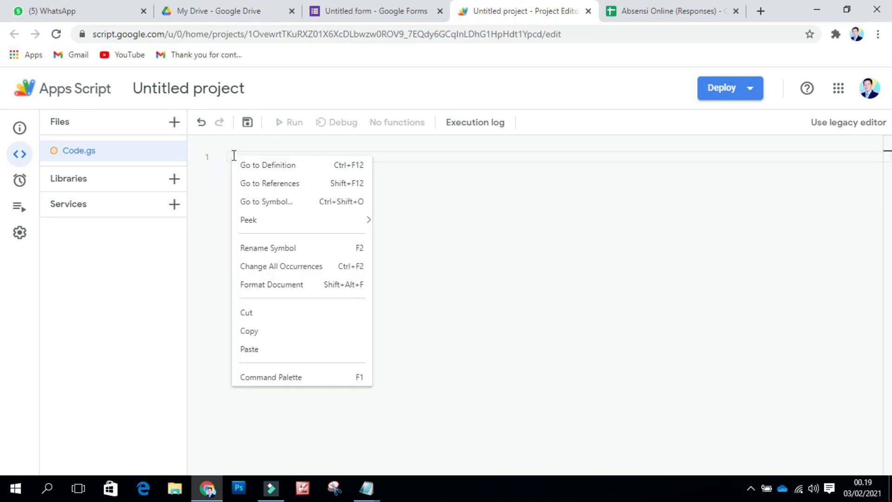
{"action": "left_click", "coordinate": [251, 346]}
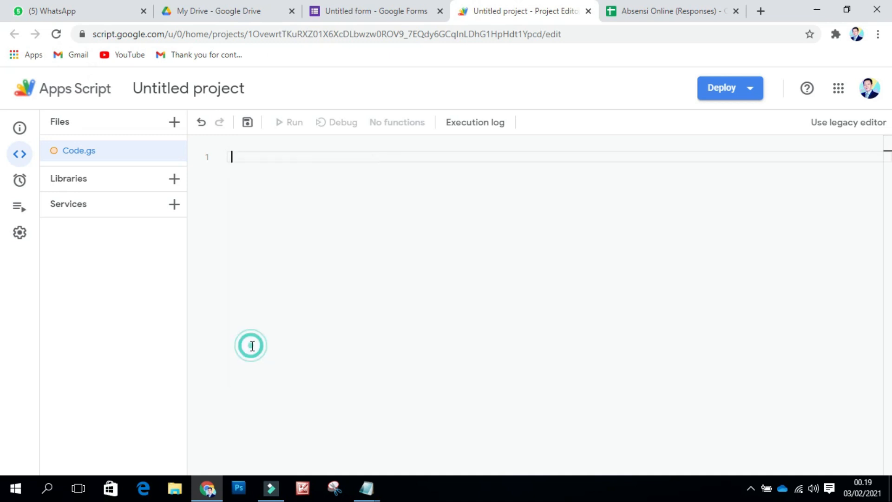
{"action": "left_click", "coordinate": [209, 112]}
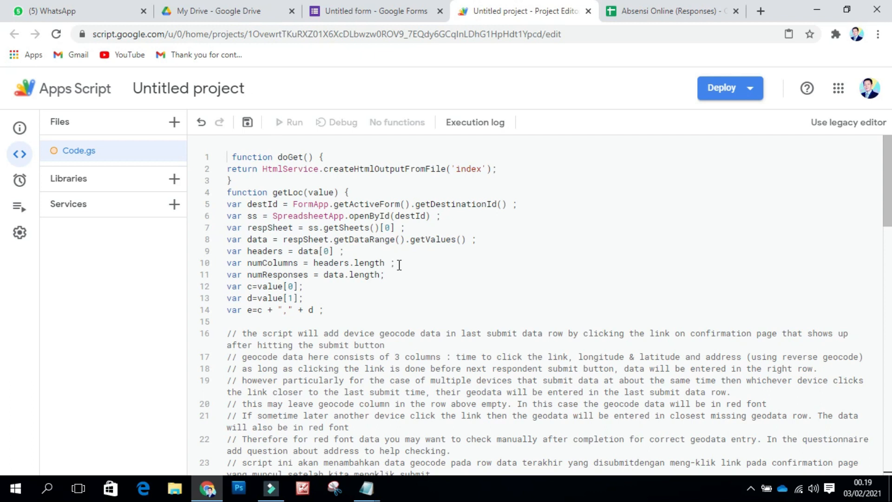
{"action": "scroll", "coordinate": [399, 264], "scroll_direction": "down", "scroll_amount": 3}
{"action": "scroll", "coordinate": [399, 264], "scroll_direction": "up", "scroll_amount": 3}
{"action": "left_click", "coordinate": [247, 123]}
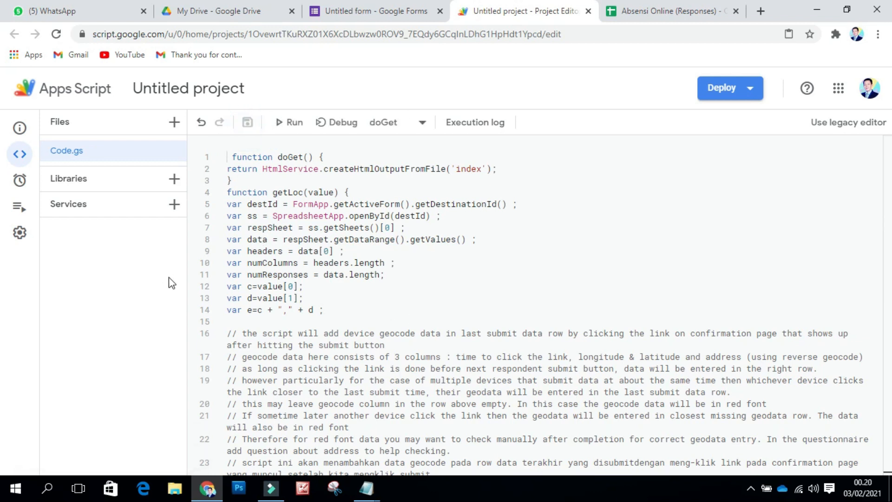
Step: Add a new HTML file named index.html to the project and open it
{"action": "left_click", "coordinate": [175, 124]}
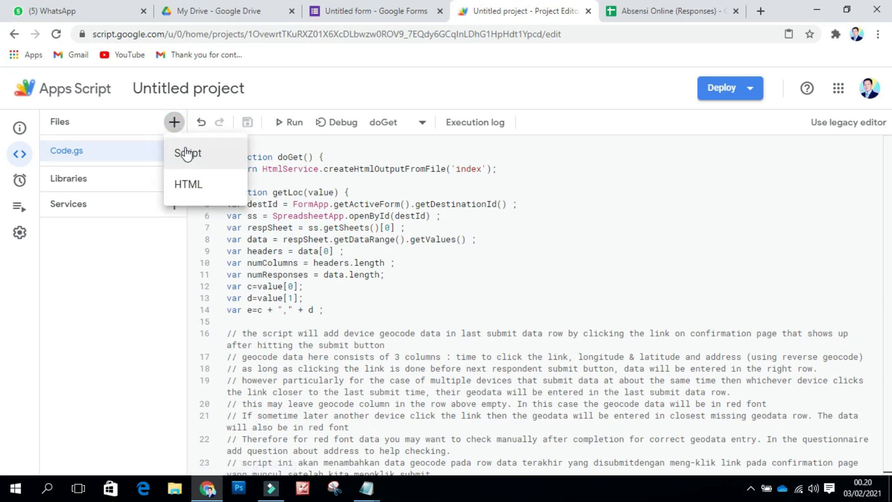
{"action": "left_click", "coordinate": [188, 190]}
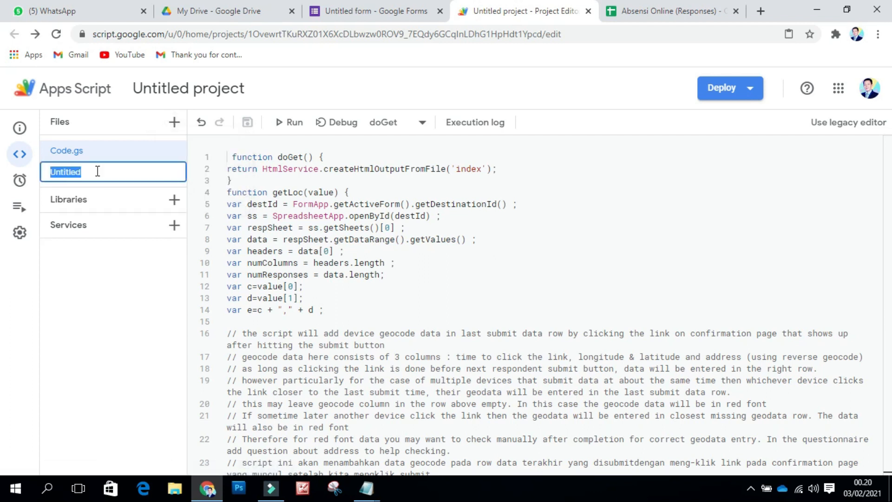
{"action": "type", "text": "index"}
{"action": "key", "text": "Return"}
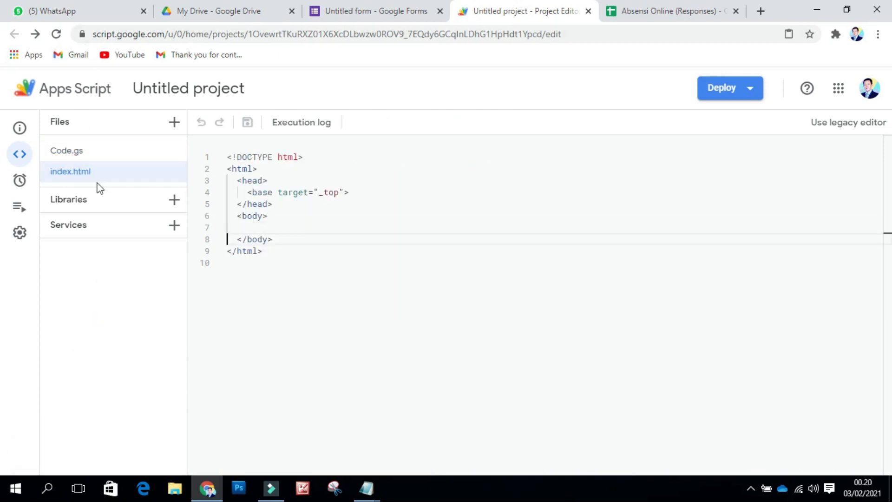
{"action": "left_click", "coordinate": [97, 180]}
Step: Replace index.html's template with the geolocation page code from the Script Notepad and save
{"action": "mouse_move", "coordinate": [367, 488]}
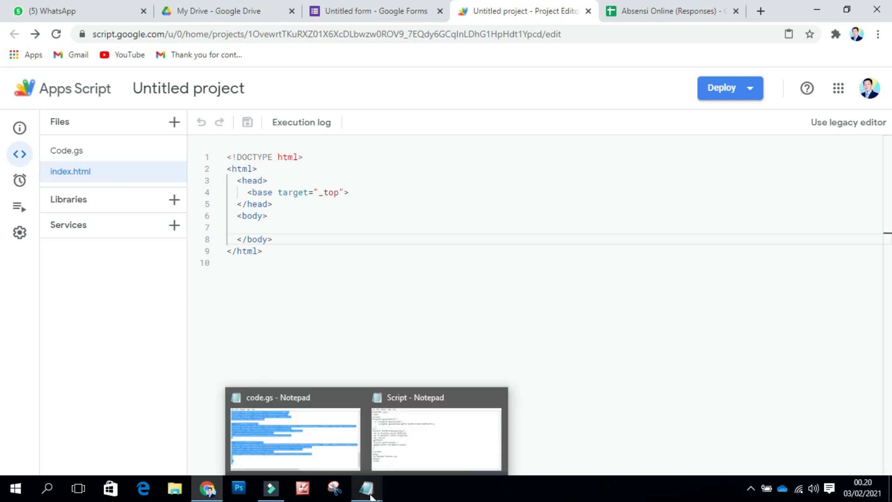
{"action": "left_click", "coordinate": [412, 447]}
{"action": "left_click_drag", "start_coordinate": [157, 397], "coordinate": [108, 133]}
{"action": "key", "text": "ctrl+c"}
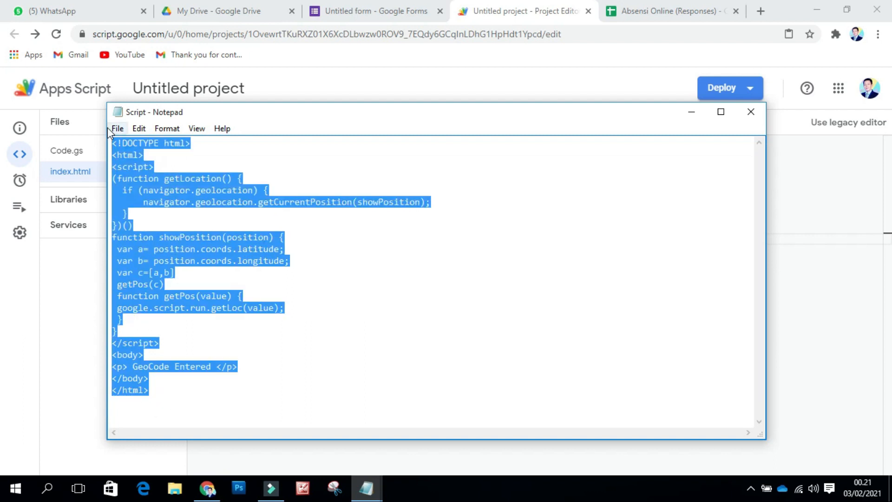
{"action": "left_click", "coordinate": [691, 112]}
{"action": "left_click_drag", "start_coordinate": [278, 258], "coordinate": [227, 156]}
{"action": "key", "text": "BackSpace"}
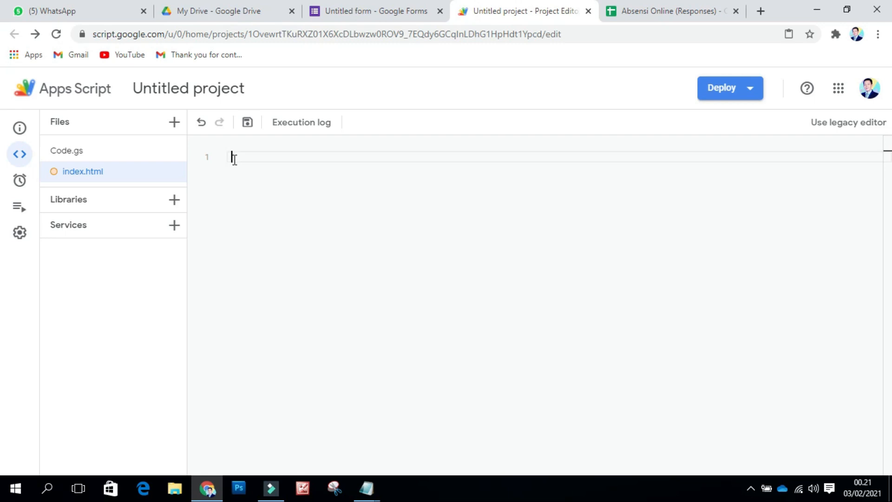
{"action": "key", "text": "ctrl+v"}
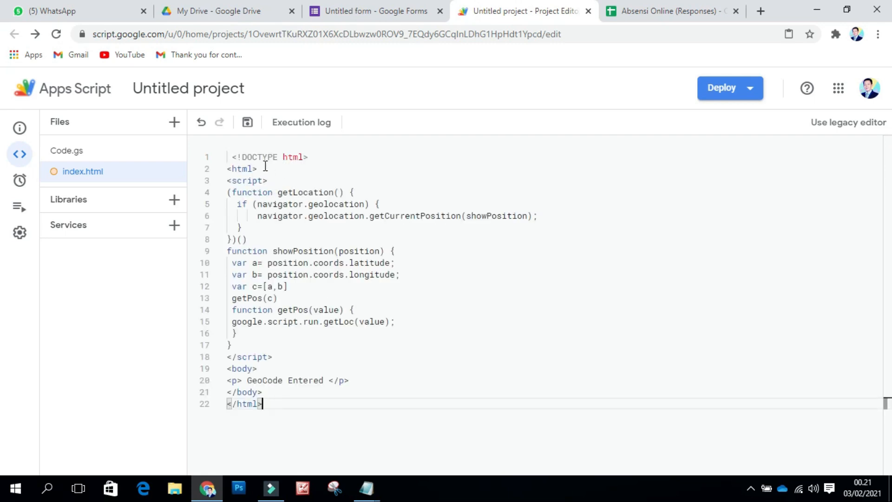
{"action": "left_click", "coordinate": [249, 133]}
{"action": "left_click", "coordinate": [115, 155]}
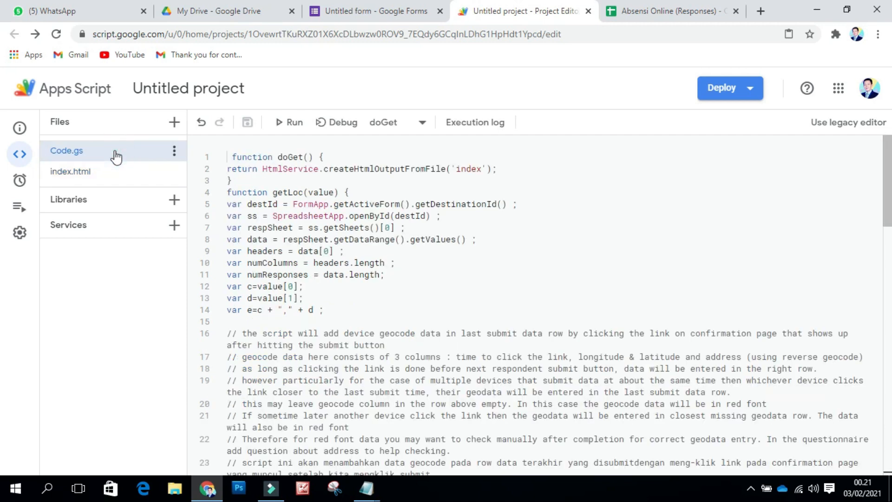
Step: Run doGet and authorize the project's access to spreadsheets and forms with your Google account
{"action": "left_click", "coordinate": [287, 126]}
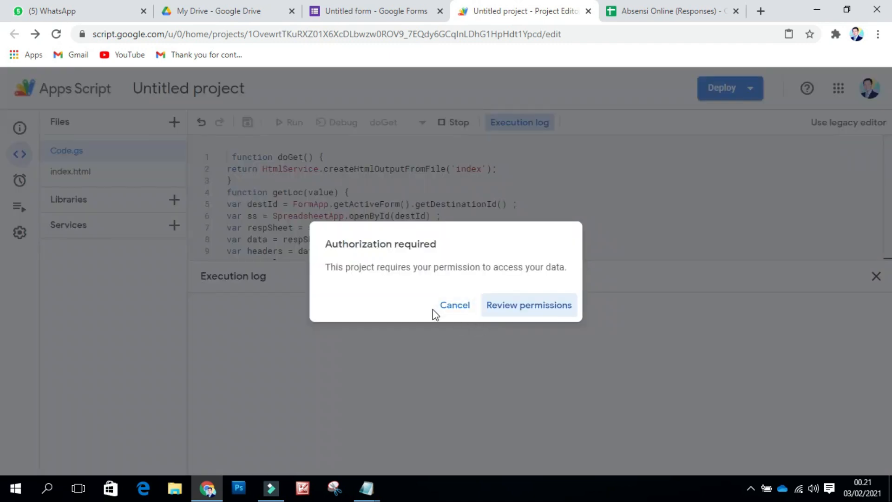
{"action": "left_click", "coordinate": [513, 309]}
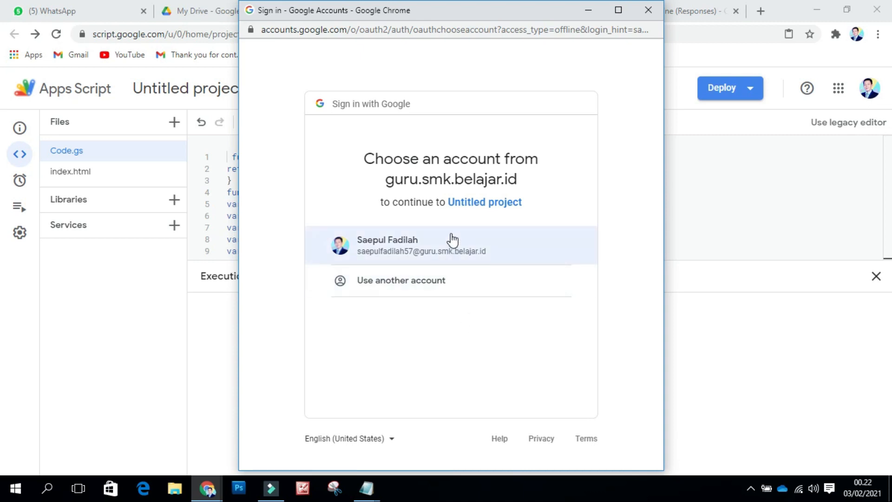
{"action": "left_click", "coordinate": [401, 253]}
{"action": "scroll", "coordinate": [463, 341], "scroll_direction": "down", "scroll_amount": 2}
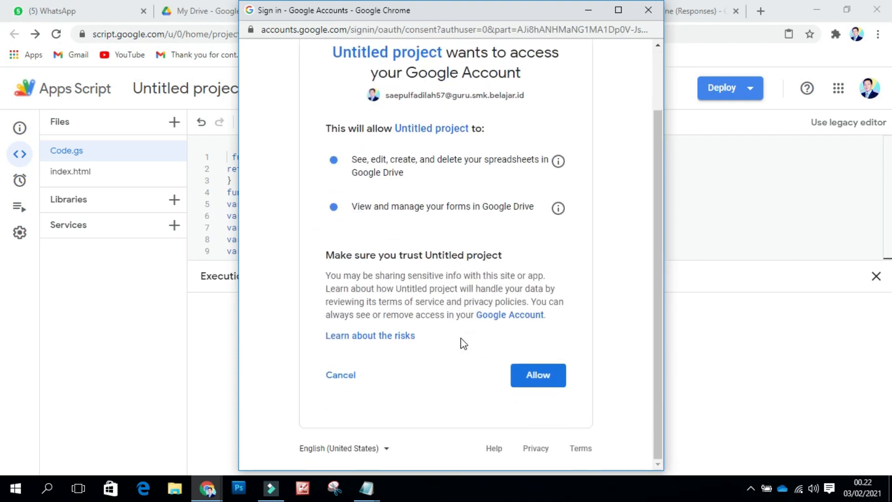
{"action": "left_click", "coordinate": [537, 379]}
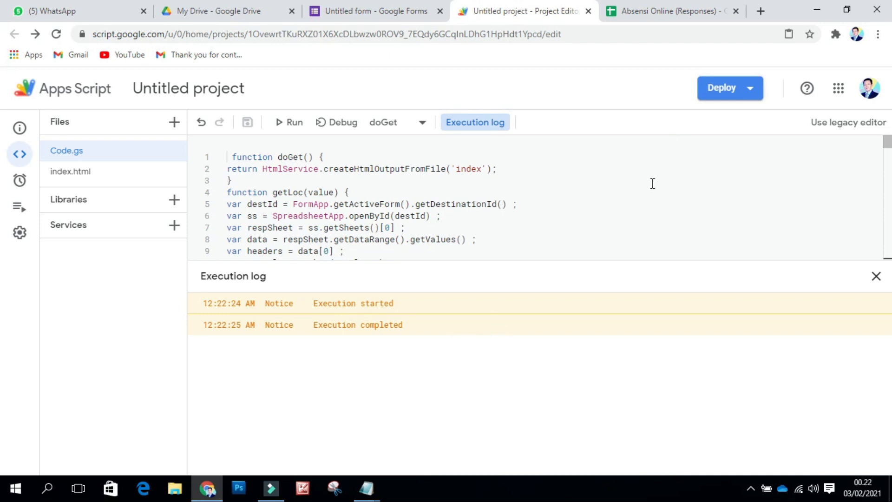
Step: Deploy the project as a web app described 'Absensi Online', accessible to anyone, and copy its URL
{"action": "left_click", "coordinate": [750, 93]}
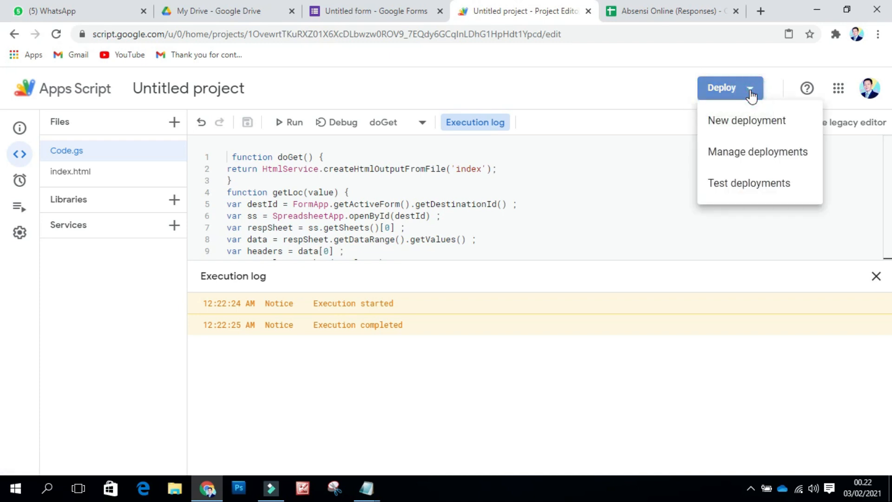
{"action": "left_click", "coordinate": [746, 130]}
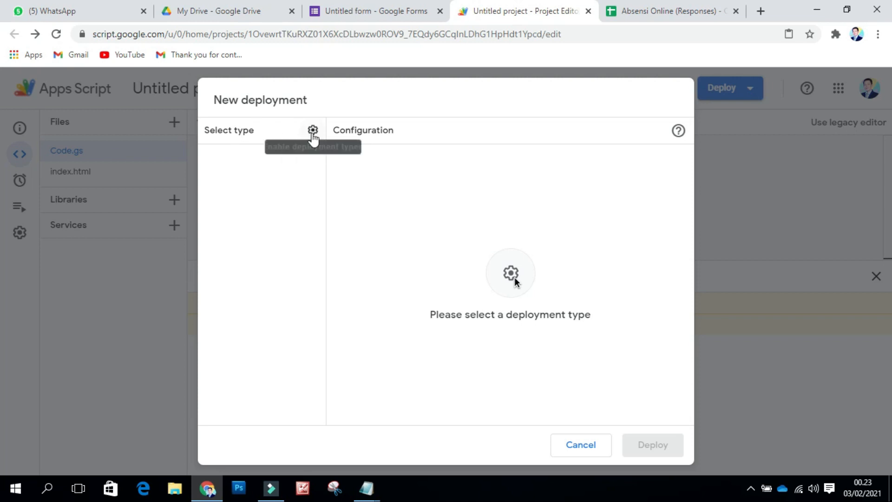
{"action": "left_click", "coordinate": [313, 133]}
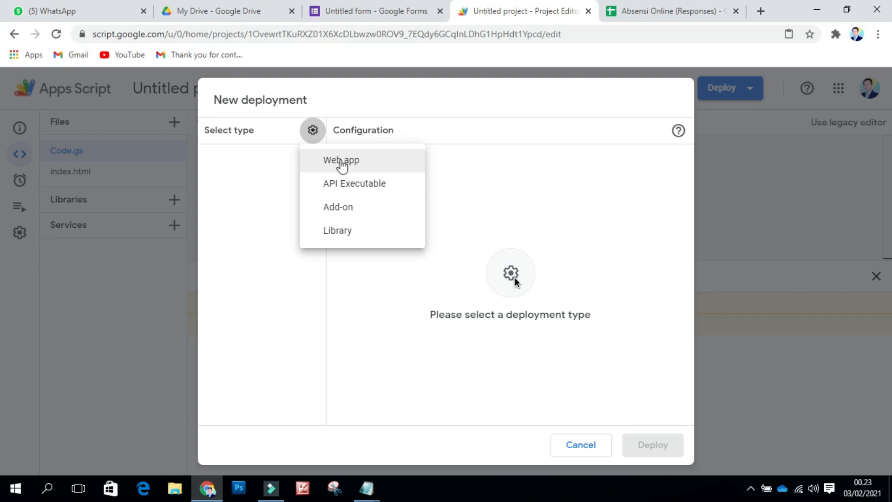
{"action": "left_click", "coordinate": [341, 161]}
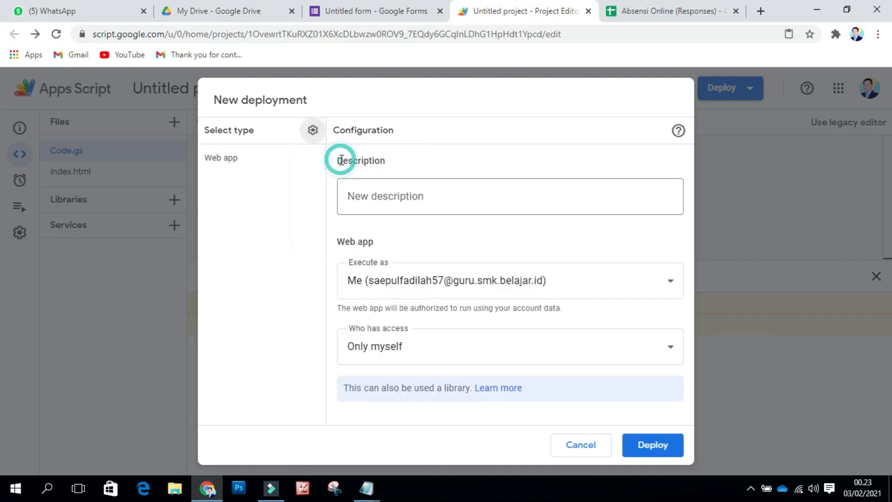
{"action": "left_click", "coordinate": [405, 203]}
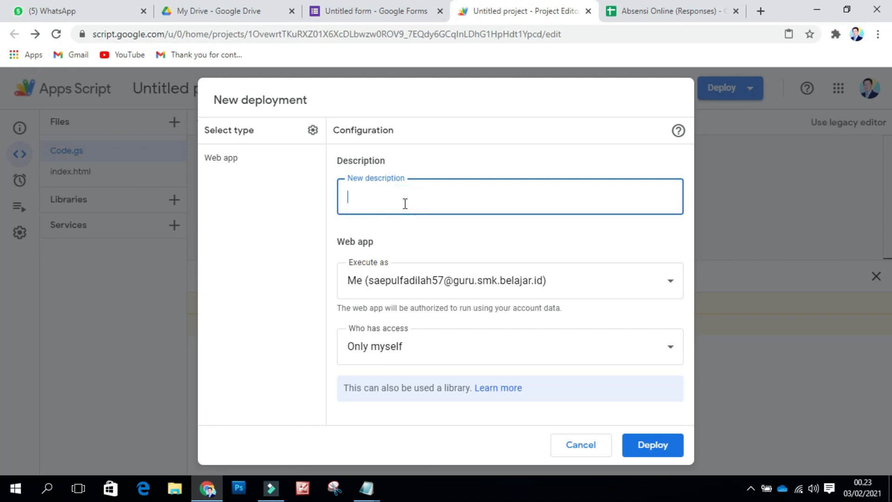
{"action": "type", "text": "Absensi Online"}
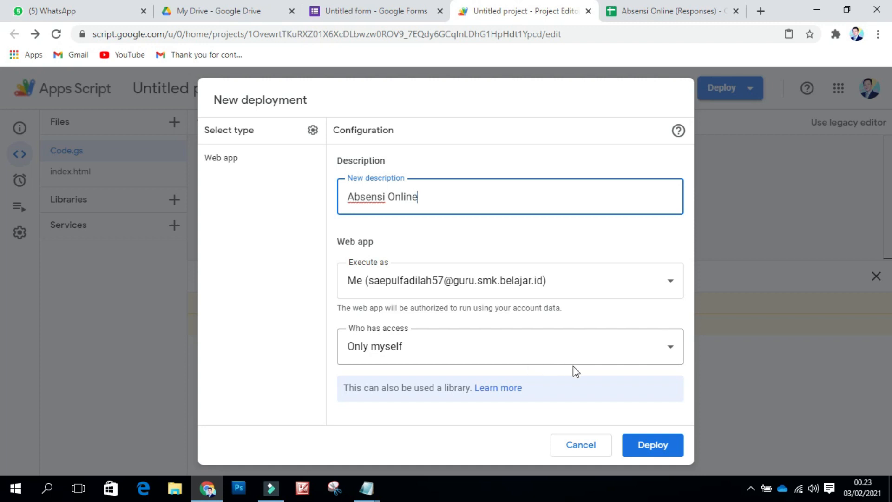
{"action": "left_click", "coordinate": [667, 352]}
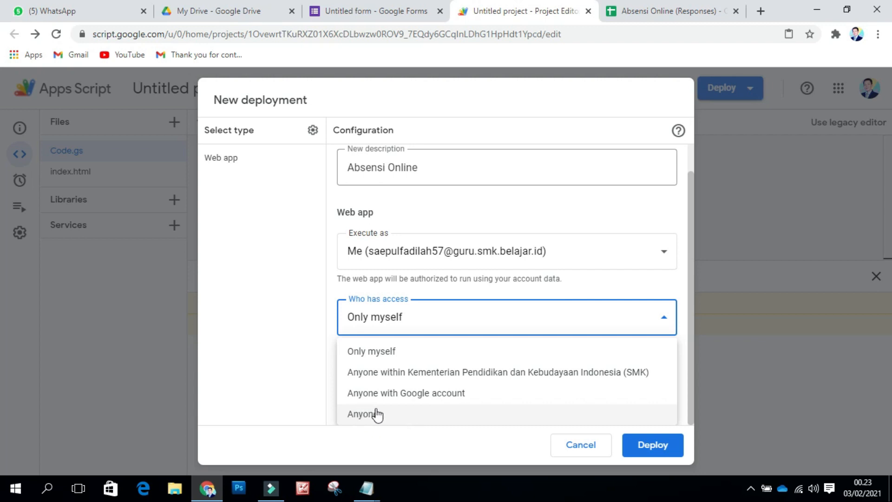
{"action": "left_click", "coordinate": [357, 415]}
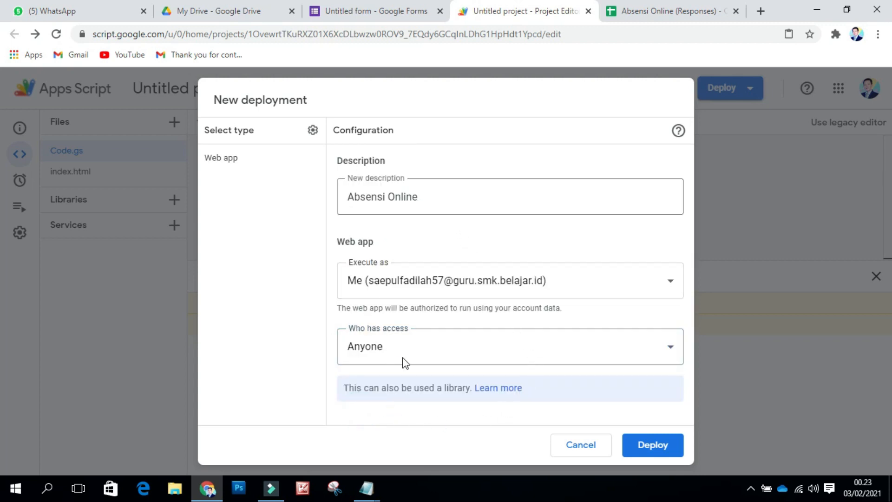
{"action": "left_click", "coordinate": [646, 453]}
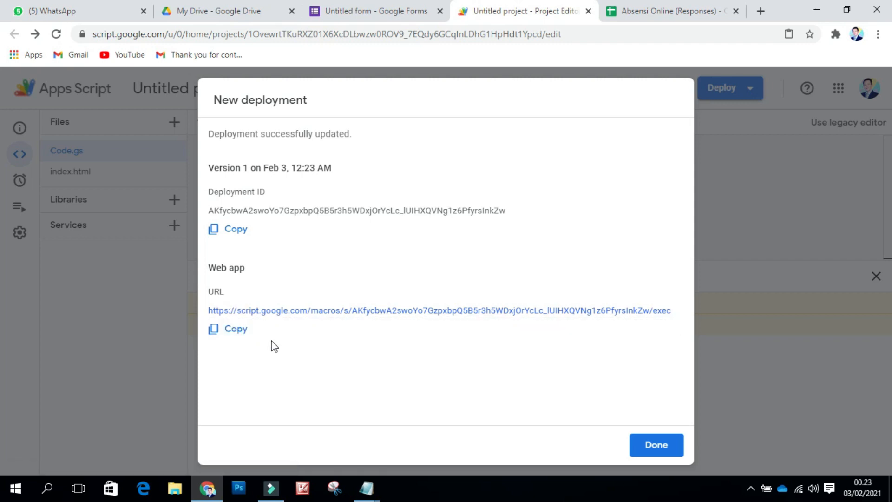
{"action": "left_click", "coordinate": [235, 330]}
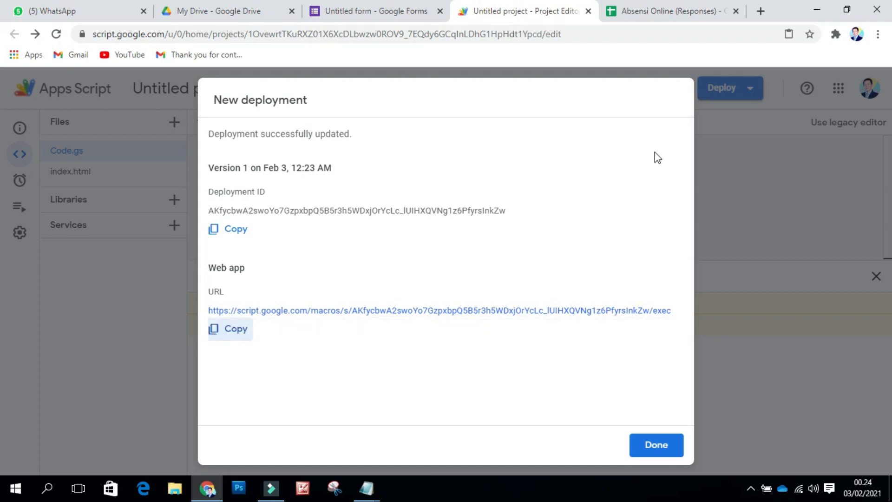
Step: Load the gg.gg URL shortener in a new browser tab
{"action": "left_click", "coordinate": [762, 10]}
{"action": "left_click", "coordinate": [427, 36]}
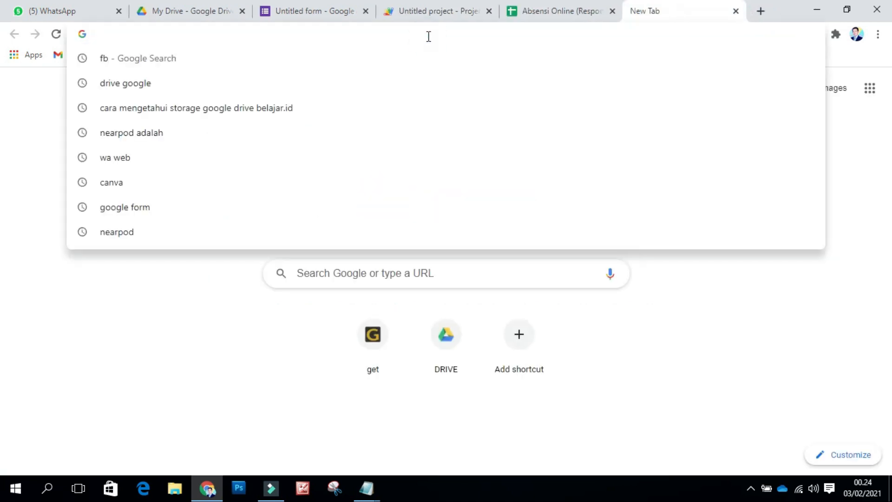
{"action": "type", "text": "s"}
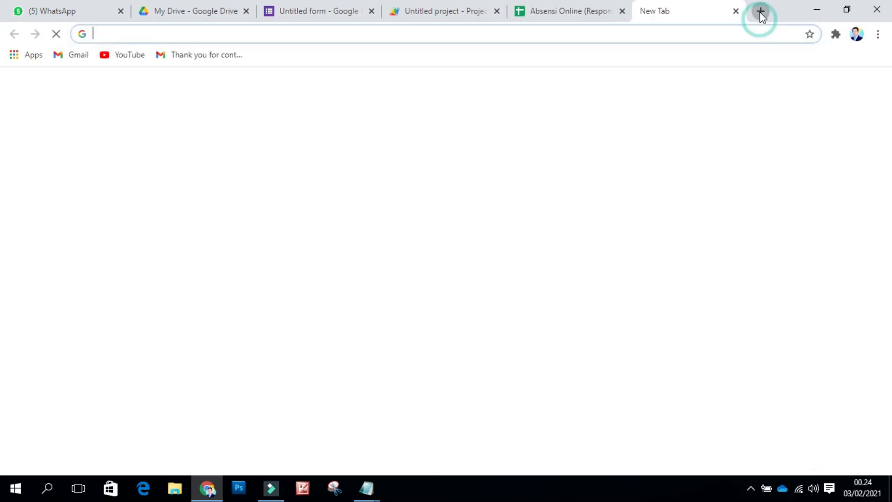
{"action": "left_click", "coordinate": [202, 33]}
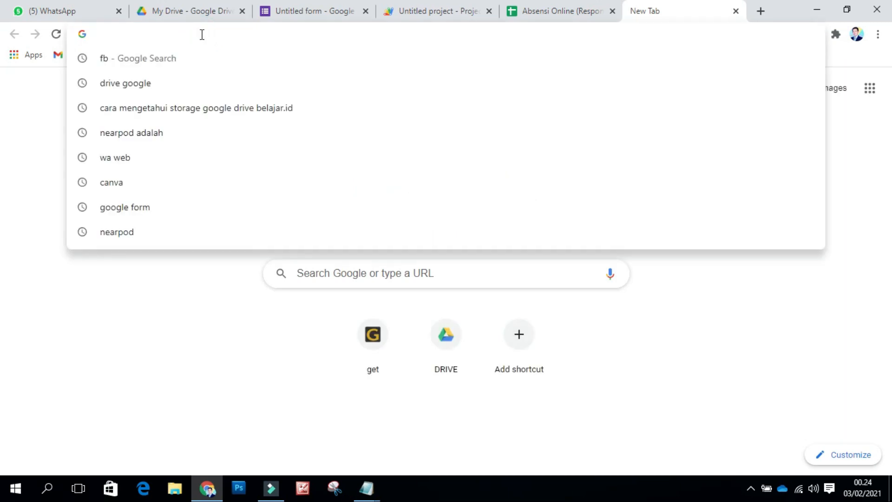
{"action": "type", "text": "gg.gg"}
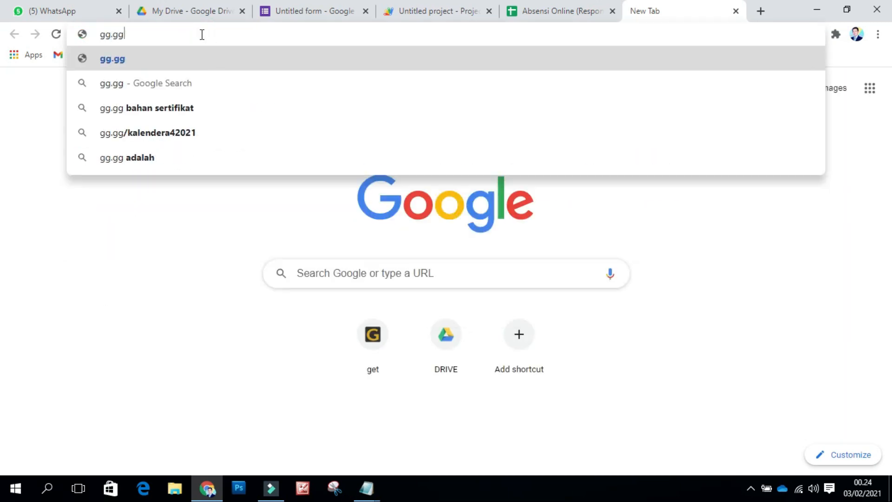
{"action": "key", "text": "Return"}
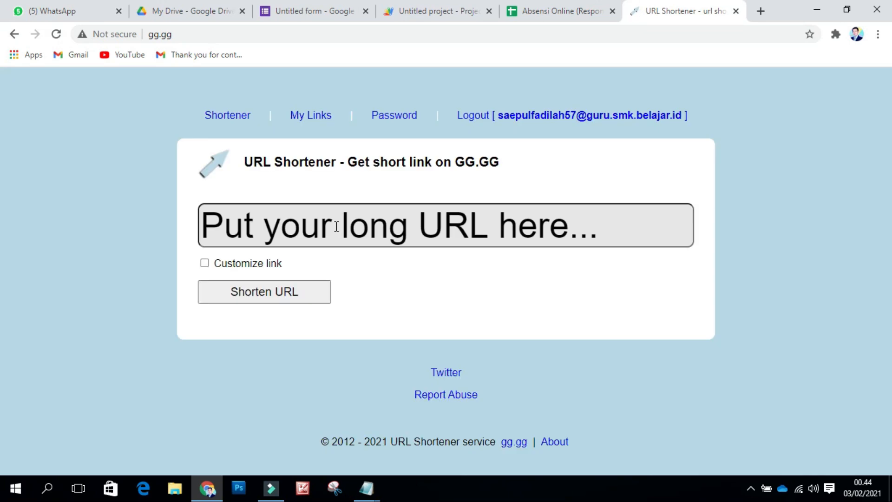
{"action": "left_click", "coordinate": [336, 226]}
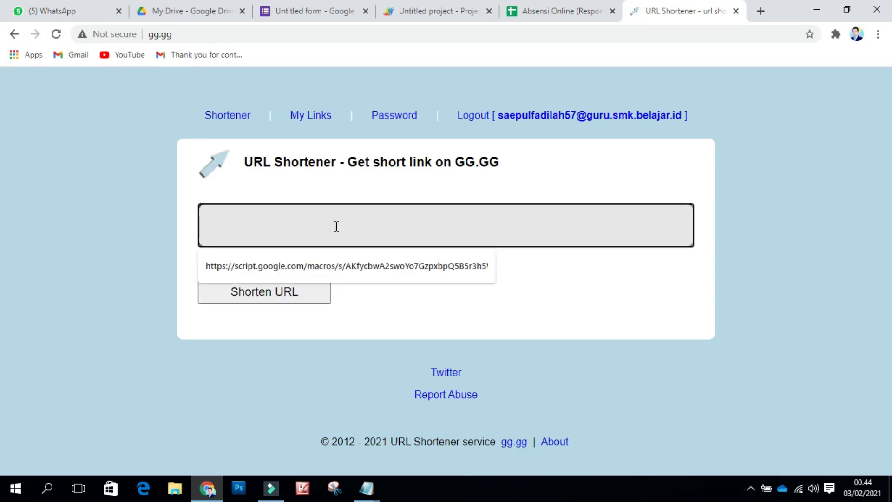
{"action": "key", "text": "ctrl+v"}
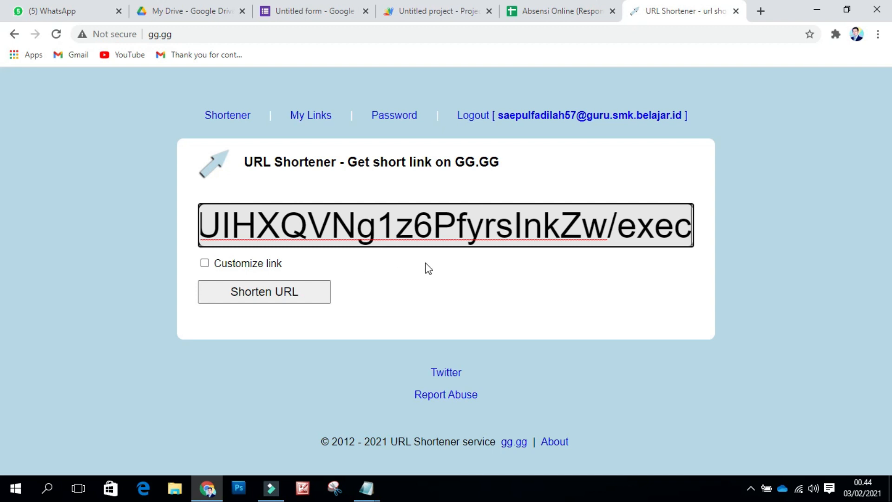
{"action": "left_click", "coordinate": [204, 263]}
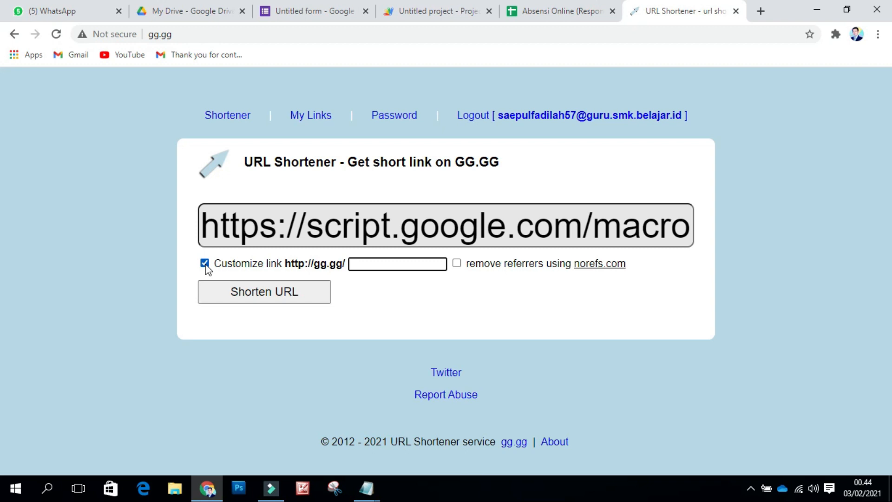
{"action": "left_click", "coordinate": [365, 261]}
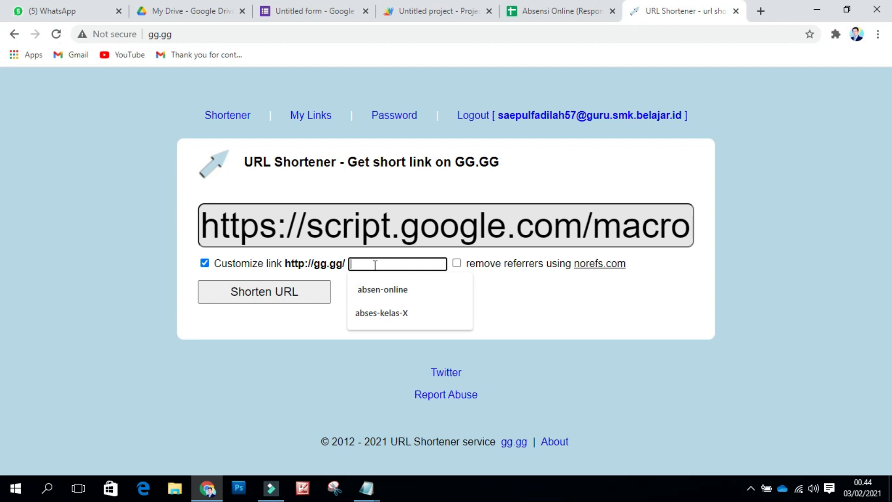
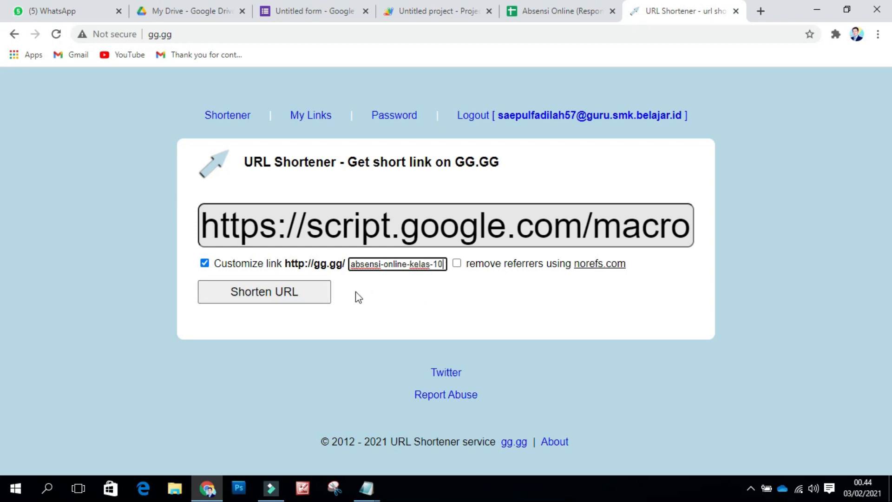
{"action": "left_click", "coordinate": [258, 293]}
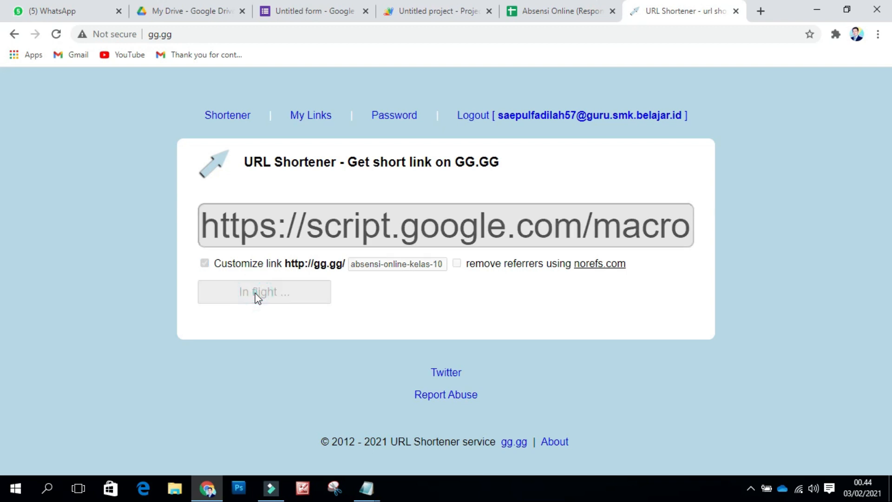
{"action": "scroll", "coordinate": [280, 320], "scroll_direction": "down", "scroll_amount": 3}
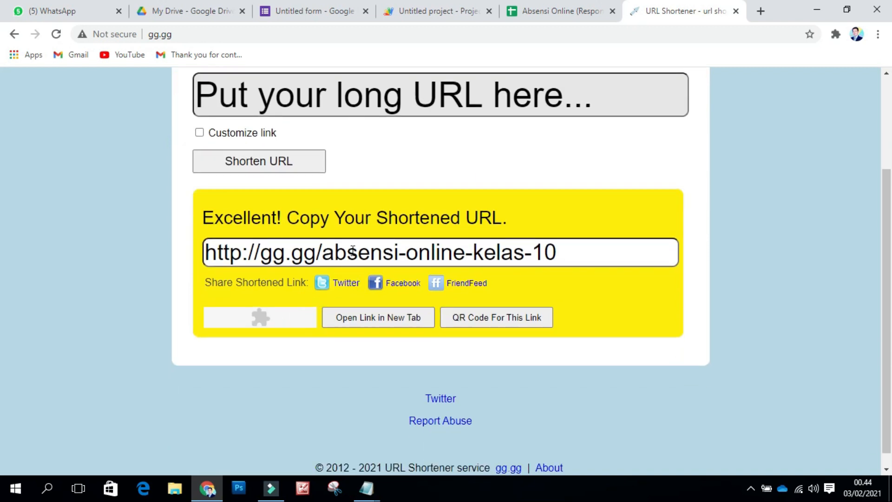
{"action": "left_click", "coordinate": [438, 11]}
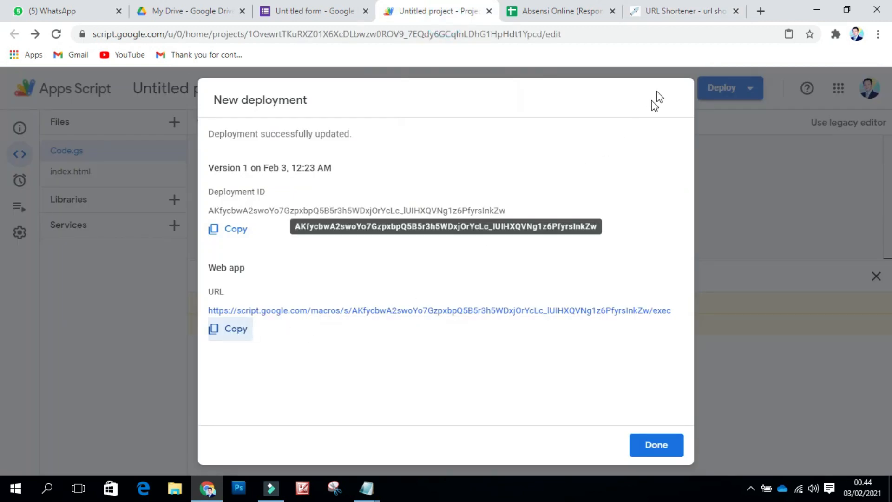
{"action": "left_click", "coordinate": [663, 18]}
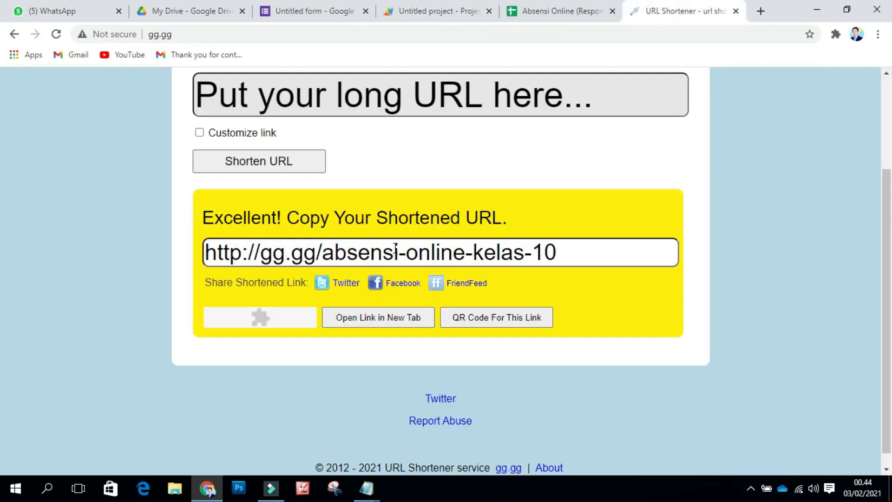
{"action": "left_click_drag", "start_coordinate": [565, 255], "coordinate": [205, 240]}
{"action": "key", "text": "ctrl+c"}
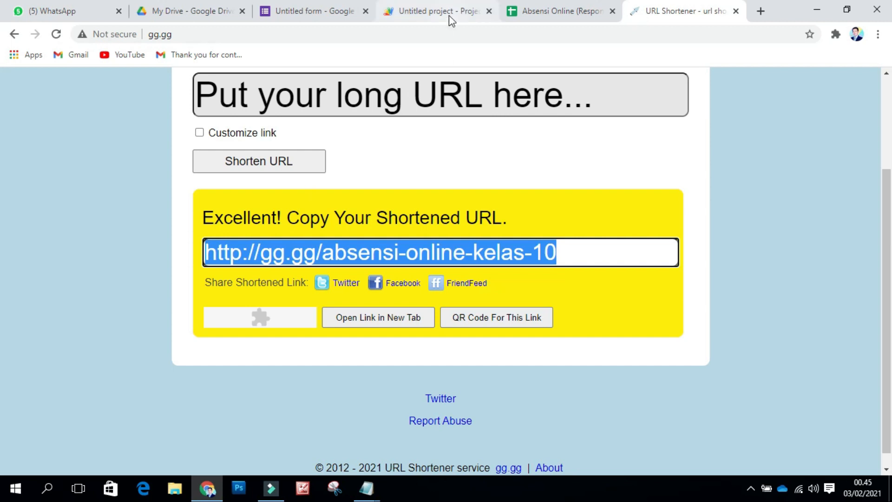
Step: Switch to the Absensi Online form editor and open its Settings
{"action": "left_click", "coordinate": [313, 6]}
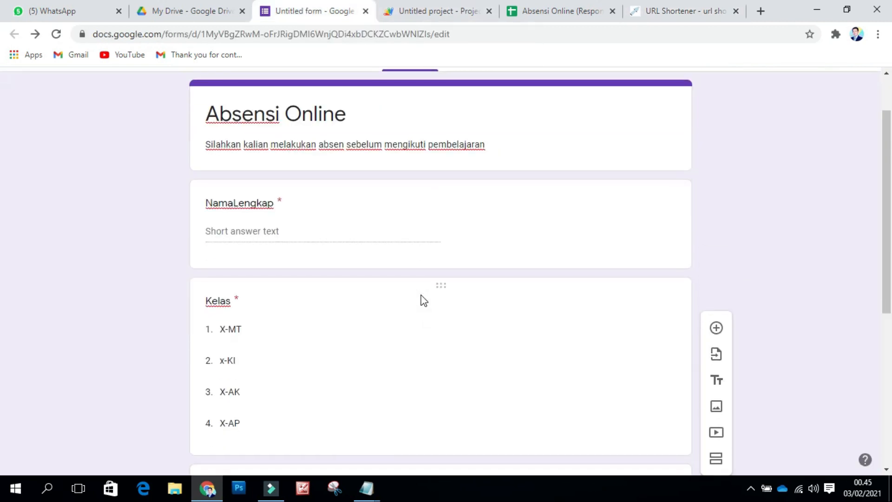
{"action": "scroll", "coordinate": [412, 309], "scroll_direction": "down", "scroll_amount": 6}
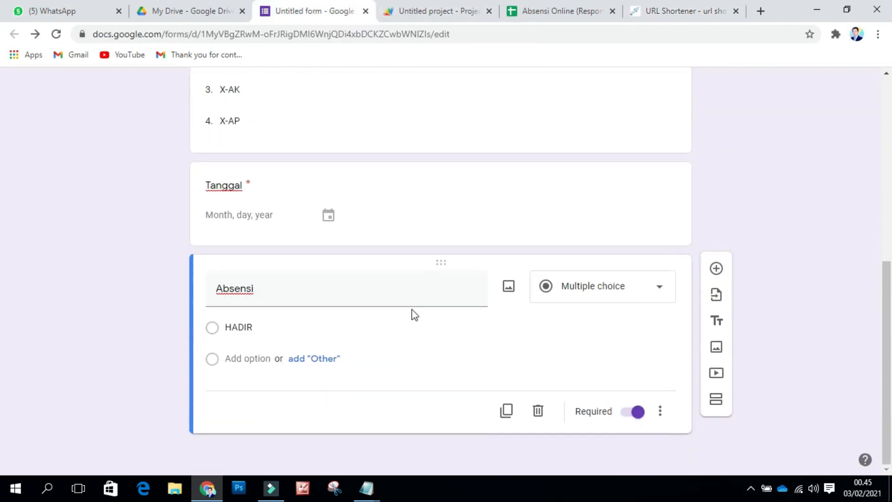
{"action": "scroll", "coordinate": [412, 309], "scroll_direction": "up", "scroll_amount": 8}
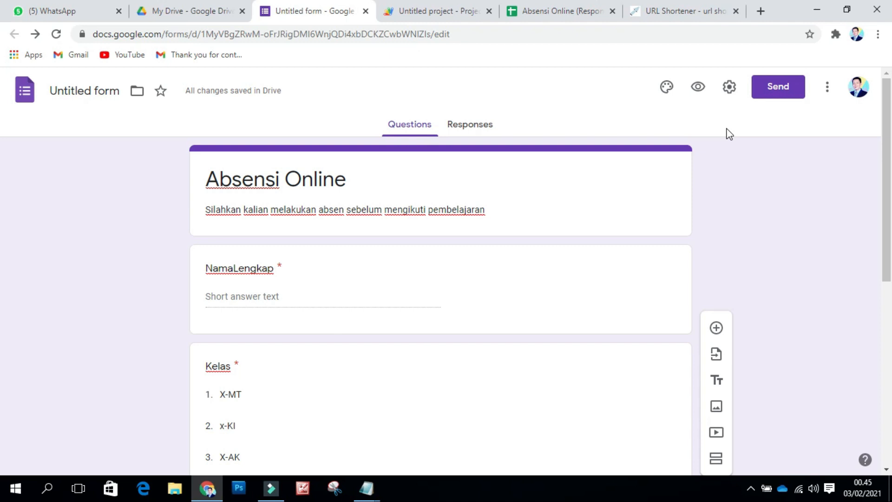
{"action": "left_click", "coordinate": [729, 88]}
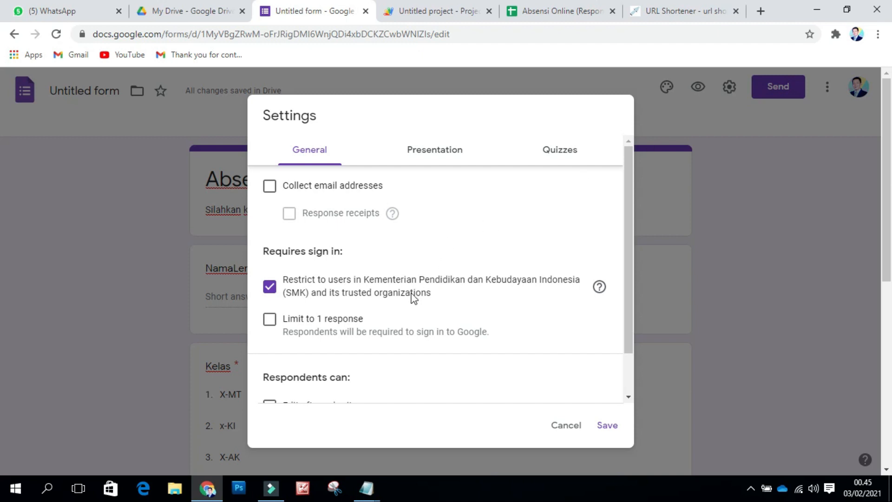
Step: Set the confirmation message to 'Untuk menyelesaikan absen, silahkan klik link di bawah ini' above the gg.gg link
{"action": "scroll", "coordinate": [412, 296], "scroll_direction": "down", "scroll_amount": 2}
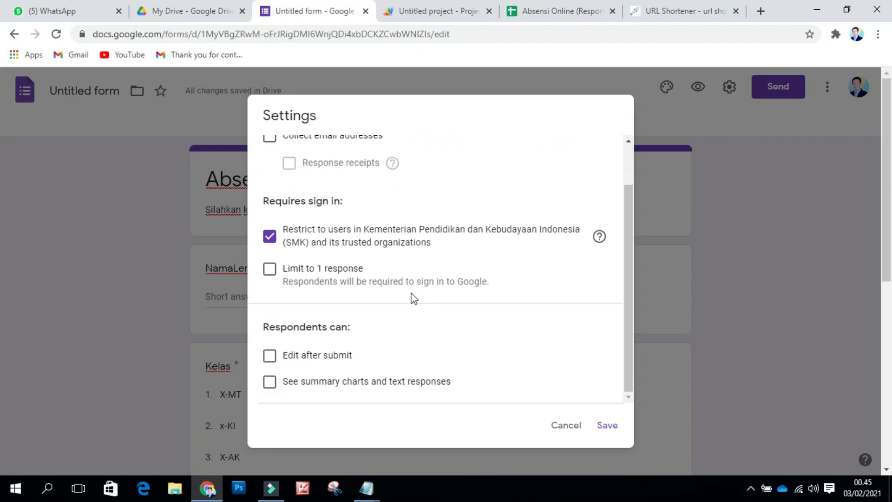
{"action": "scroll", "coordinate": [420, 278], "scroll_direction": "up", "scroll_amount": 2}
{"action": "left_click", "coordinate": [437, 158]}
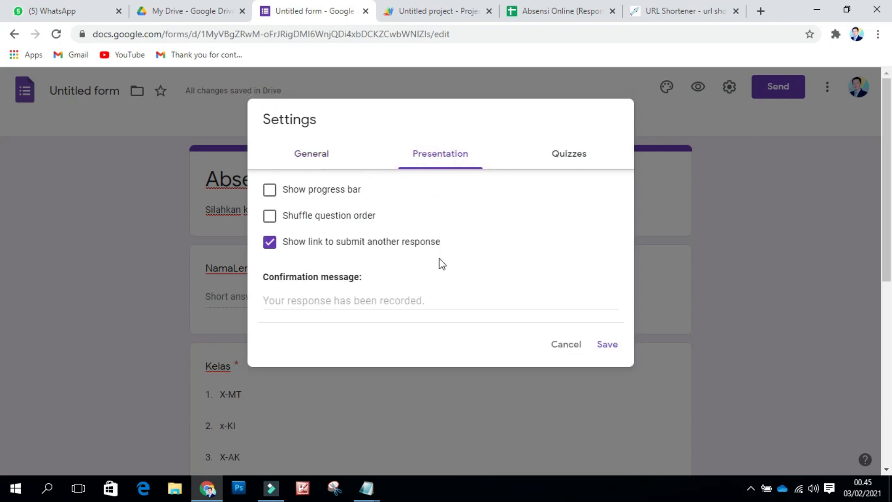
{"action": "scroll", "coordinate": [442, 263], "scroll_direction": "down", "scroll_amount": 1}
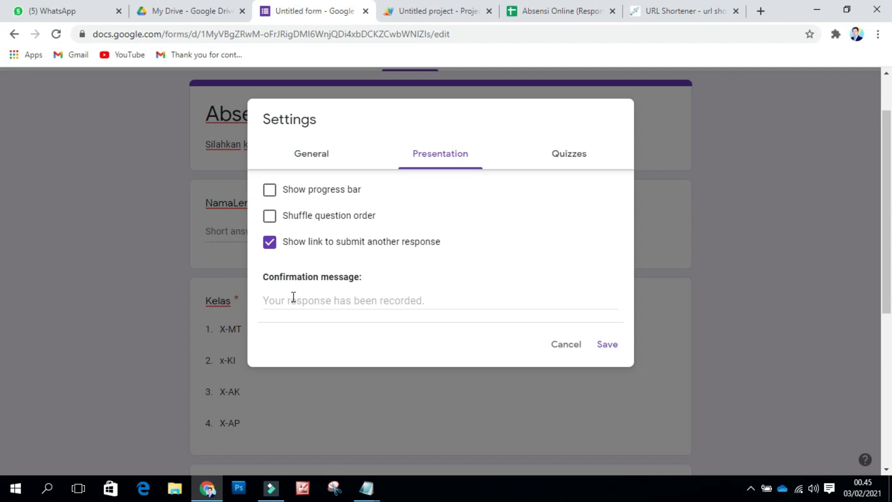
{"action": "left_click", "coordinate": [324, 303]}
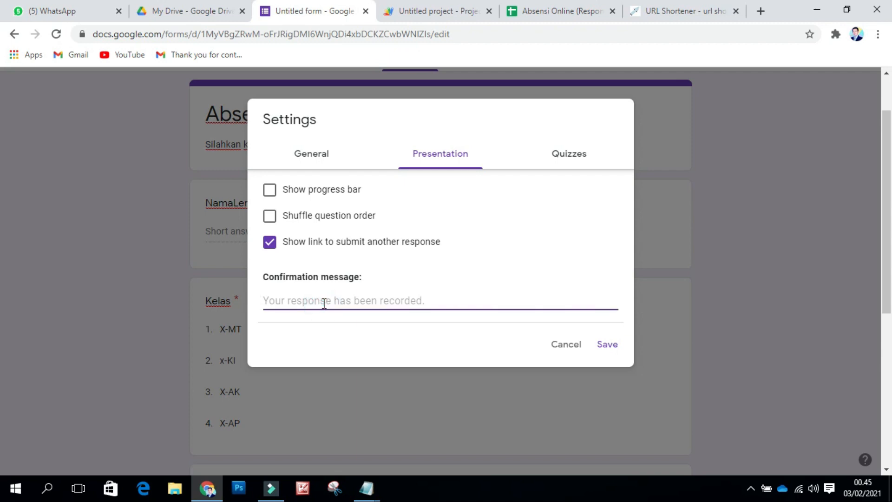
{"action": "key", "text": "ctrl+v"}
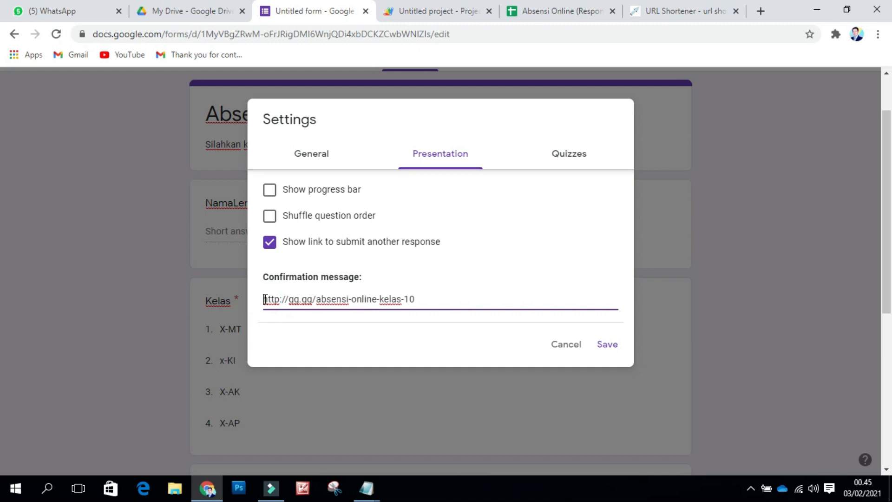
{"action": "key", "text": "Return"}
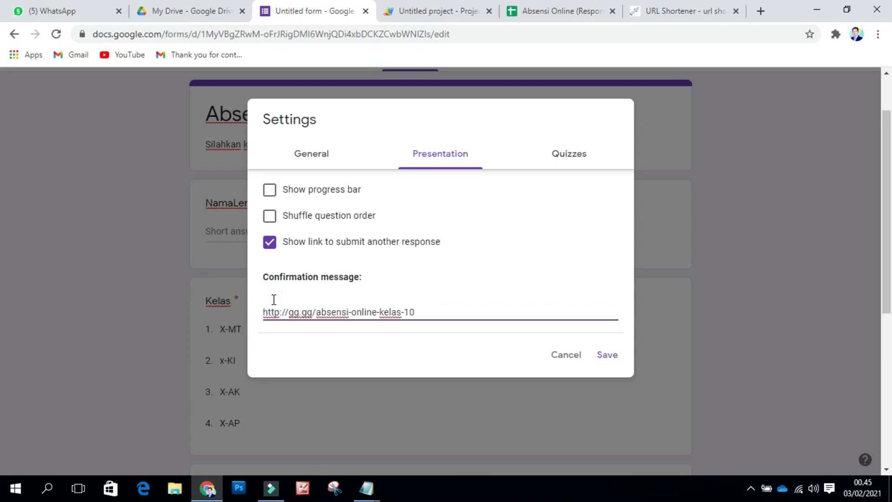
{"action": "type", "text": "Untuk menyelesaikan absen, silahkan klik link di bawah ini"}
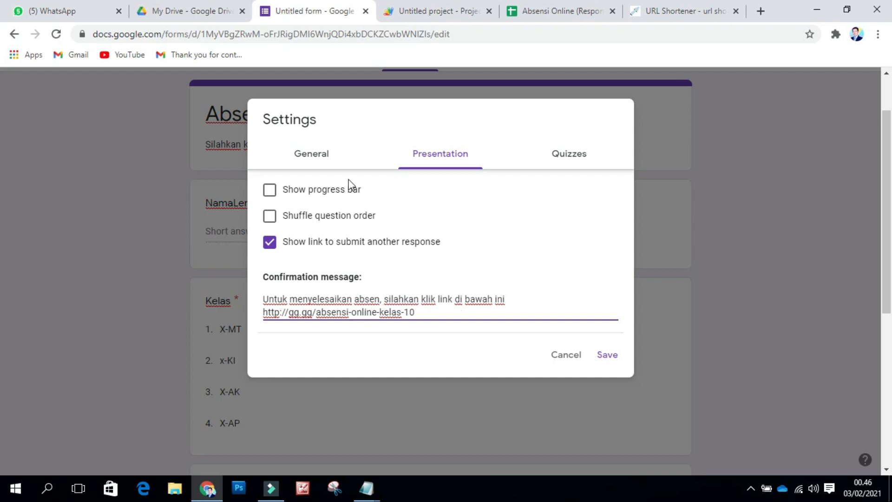
{"action": "left_click", "coordinate": [608, 356]}
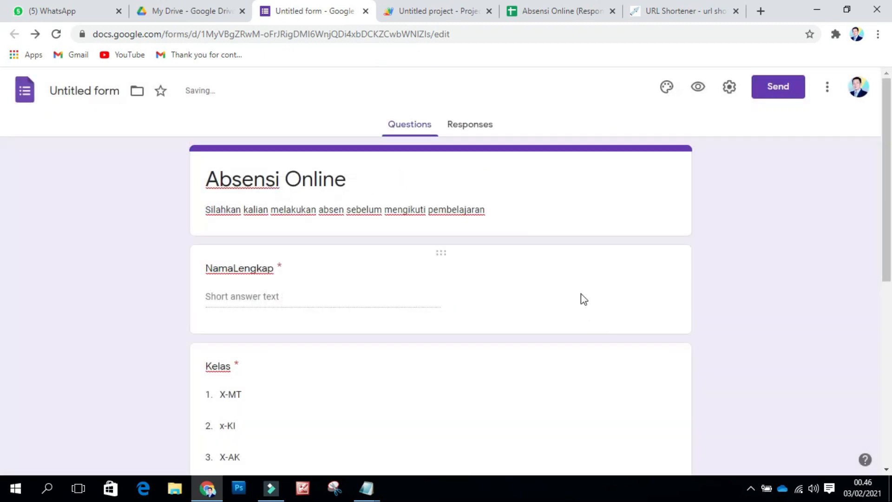
Step: Allow respondents outside the organisation, limit the form to one response, then view Presentation settings
{"action": "left_click", "coordinate": [729, 87]}
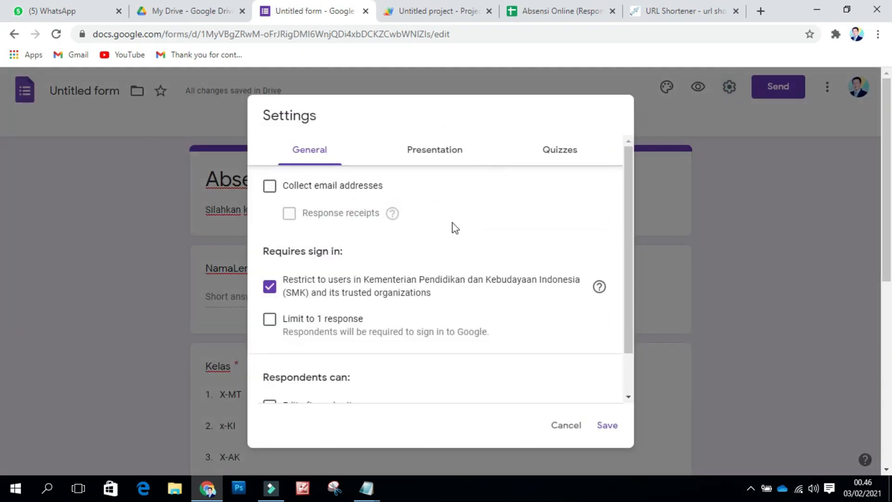
{"action": "scroll", "coordinate": [454, 232], "scroll_direction": "down", "scroll_amount": 1}
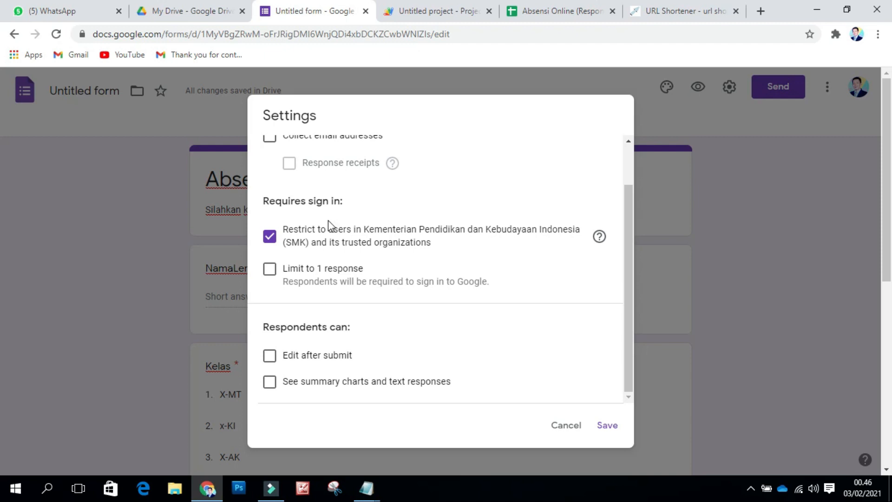
{"action": "scroll", "coordinate": [339, 253], "scroll_direction": "up", "scroll_amount": 1}
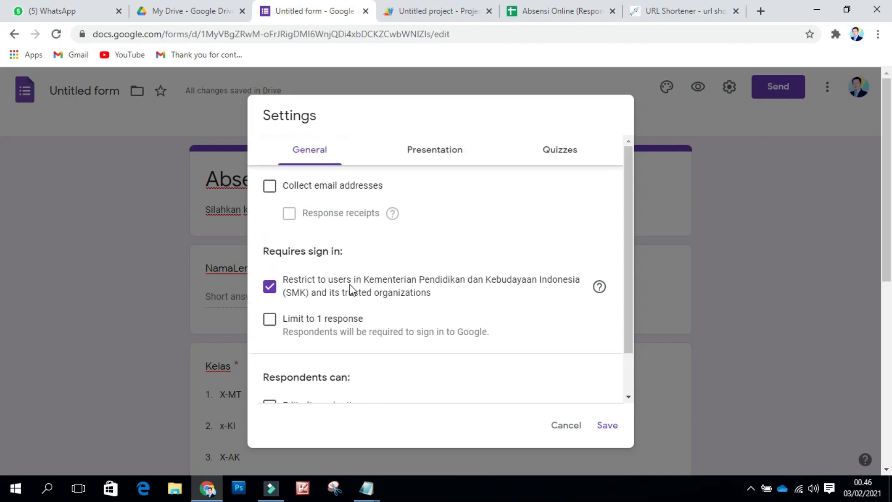
{"action": "left_click", "coordinate": [270, 288]}
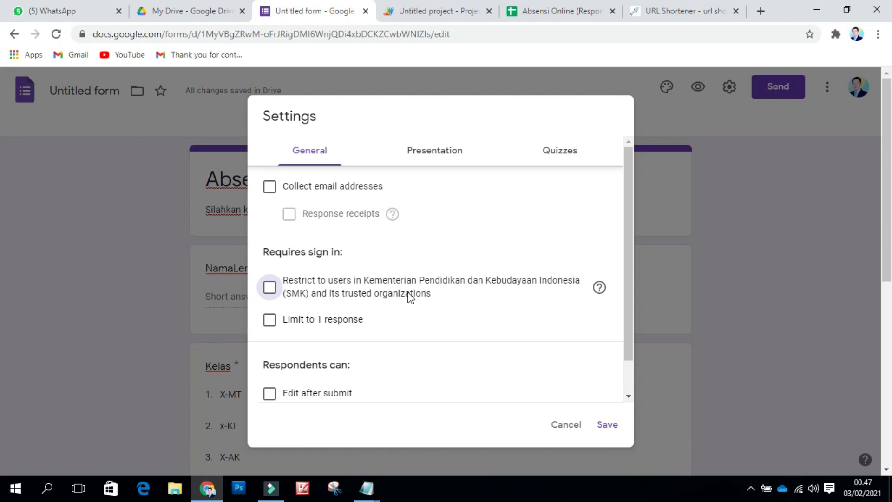
{"action": "scroll", "coordinate": [410, 297], "scroll_direction": "down", "scroll_amount": 1}
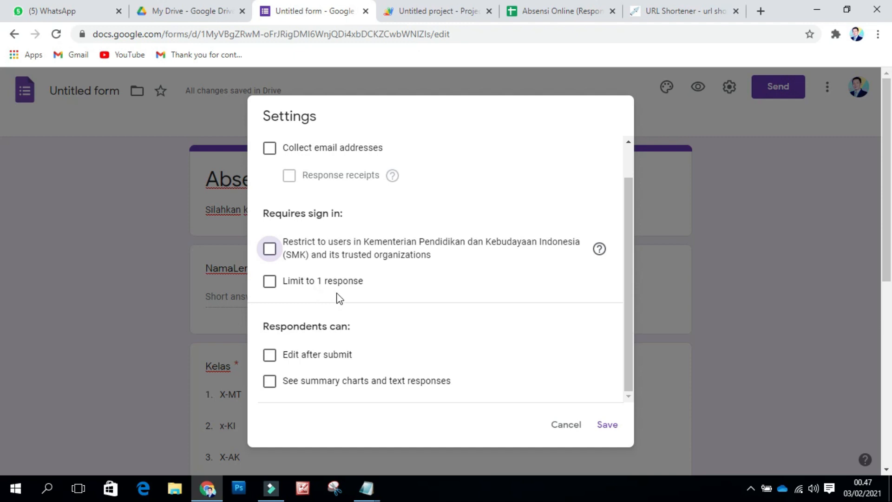
{"action": "left_click", "coordinate": [271, 287]}
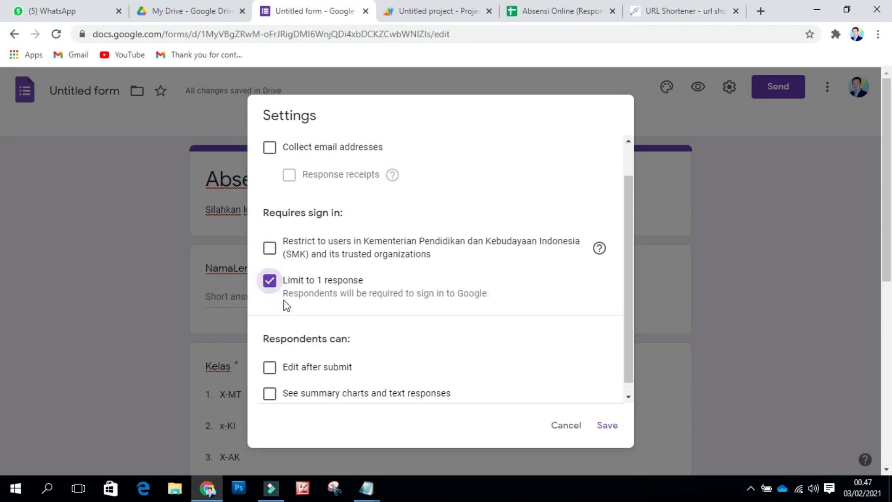
{"action": "scroll", "coordinate": [502, 188], "scroll_direction": "up", "scroll_amount": 2}
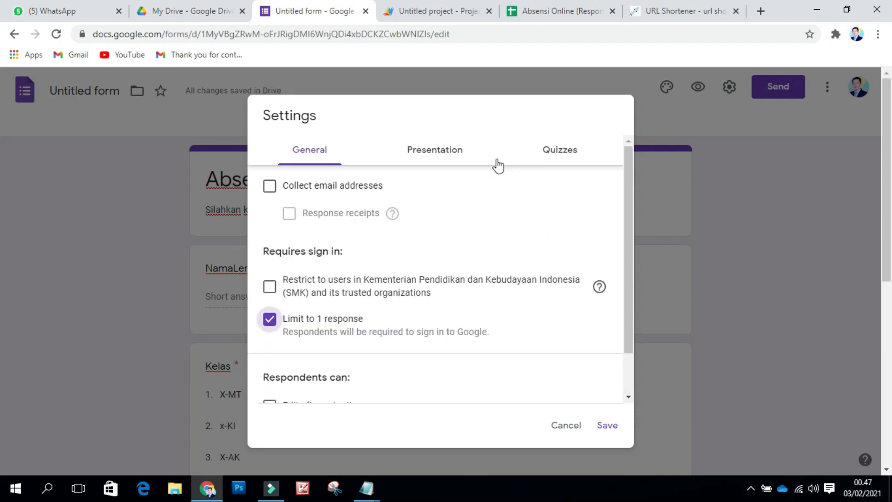
{"action": "left_click", "coordinate": [440, 157]}
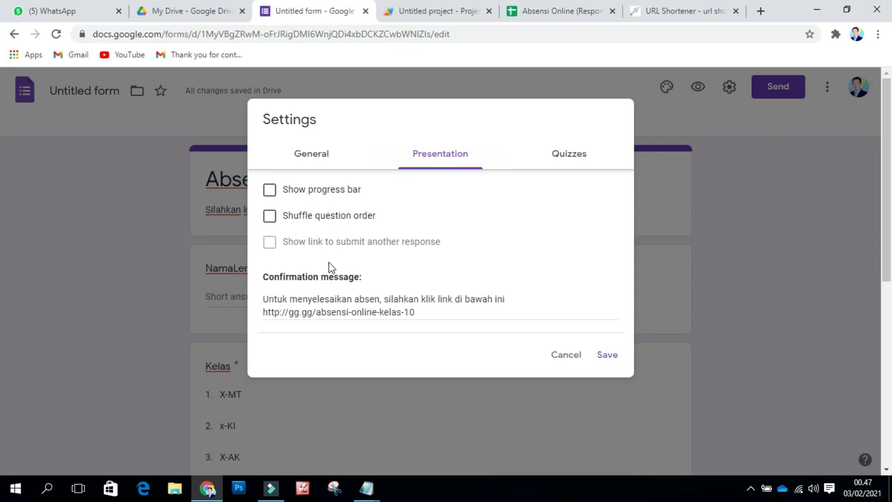
Step: Make the form a quiz hiding missed questions, correct answers and point values, and save
{"action": "left_click", "coordinate": [562, 158]}
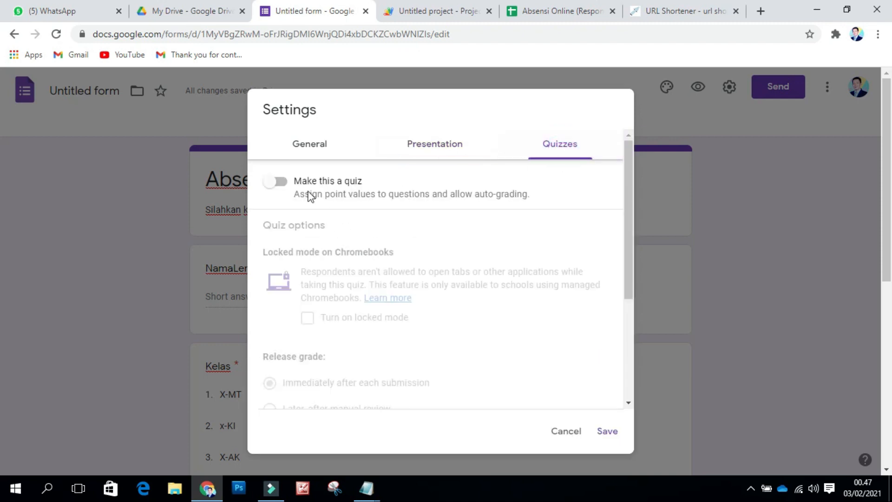
{"action": "left_click", "coordinate": [279, 184]}
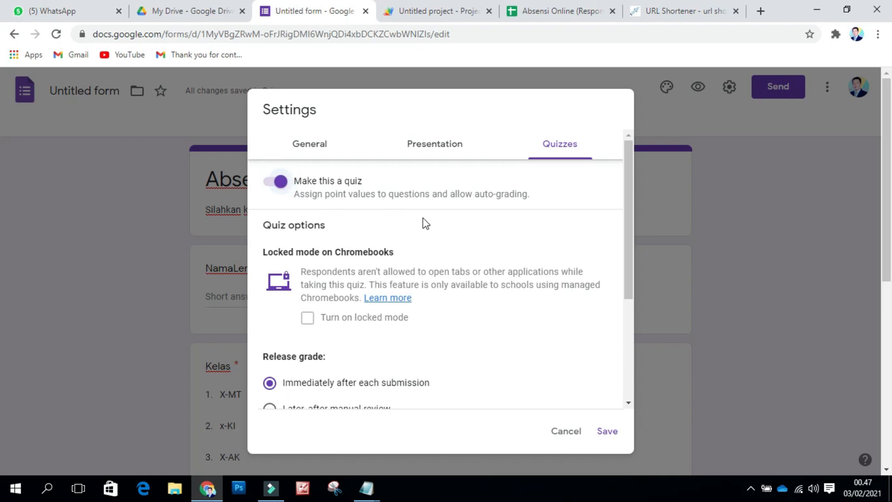
{"action": "scroll", "coordinate": [424, 221], "scroll_direction": "down", "scroll_amount": 3}
{"action": "scroll", "coordinate": [484, 255], "scroll_direction": "down", "scroll_amount": 1}
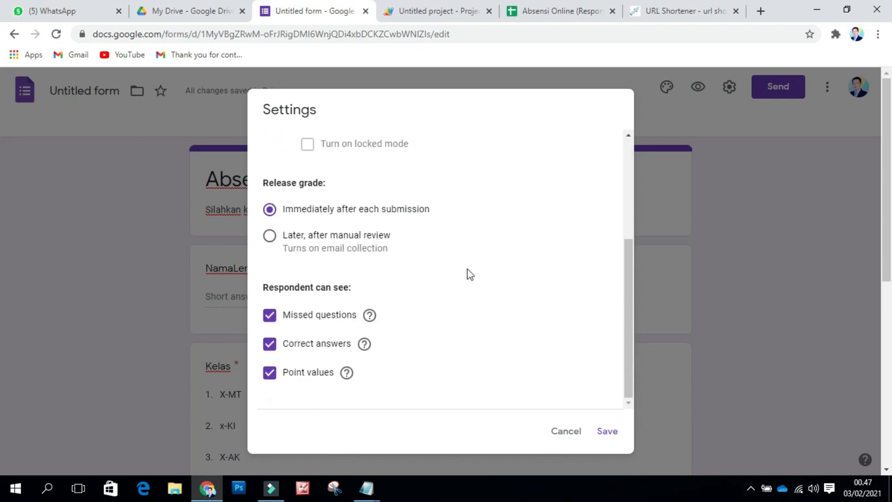
{"action": "scroll", "coordinate": [470, 273], "scroll_direction": "down", "scroll_amount": 2}
{"action": "left_click", "coordinate": [270, 316]}
{"action": "left_click", "coordinate": [270, 345]}
{"action": "left_click", "coordinate": [270, 373]}
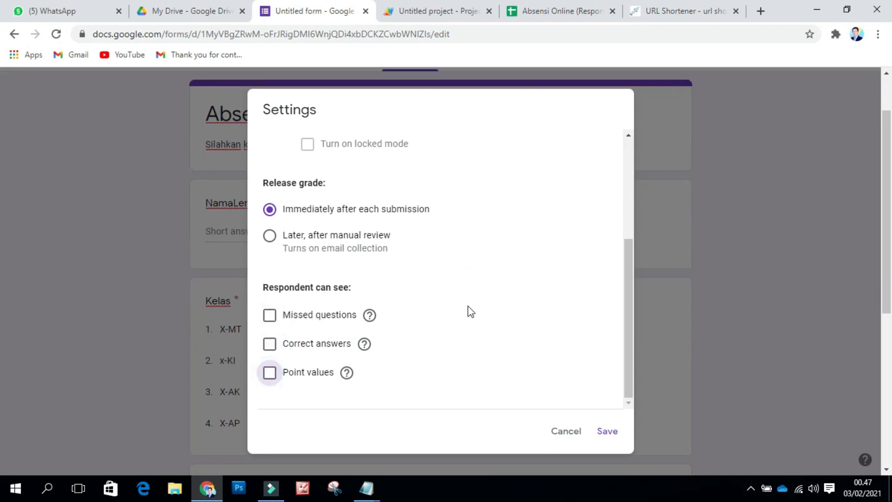
{"action": "scroll", "coordinate": [468, 311], "scroll_direction": "up", "scroll_amount": 2}
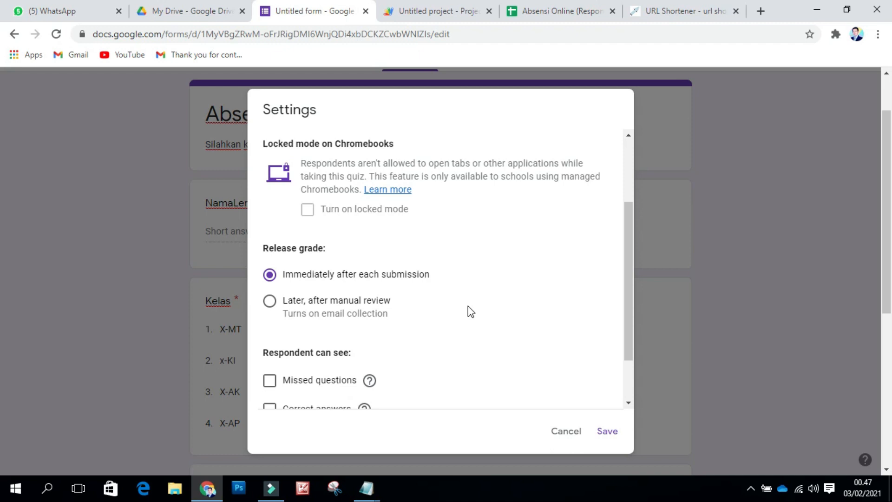
{"action": "scroll", "coordinate": [468, 307], "scroll_direction": "down", "scroll_amount": 2}
{"action": "scroll", "coordinate": [468, 308], "scroll_direction": "up", "scroll_amount": 4}
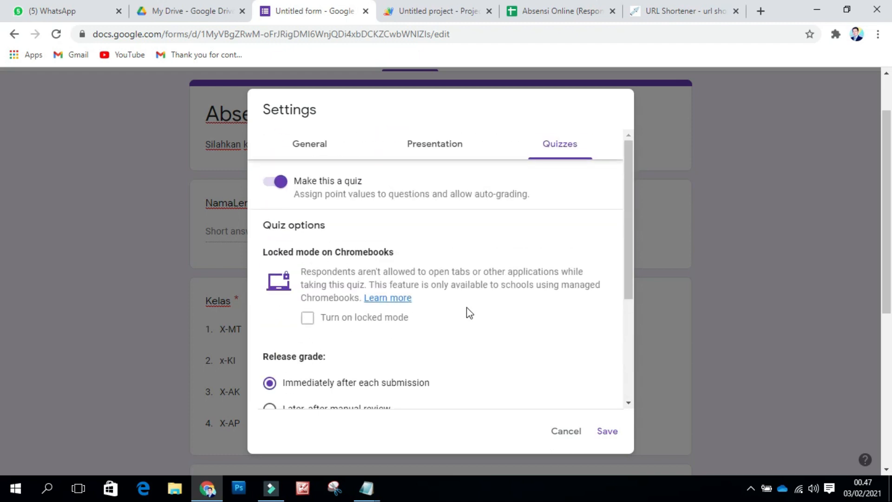
{"action": "left_click", "coordinate": [607, 432]}
Step: Insert a new blank multiple-choice question directly after the required Absensi question
{"action": "scroll", "coordinate": [576, 253], "scroll_direction": "down", "scroll_amount": 8}
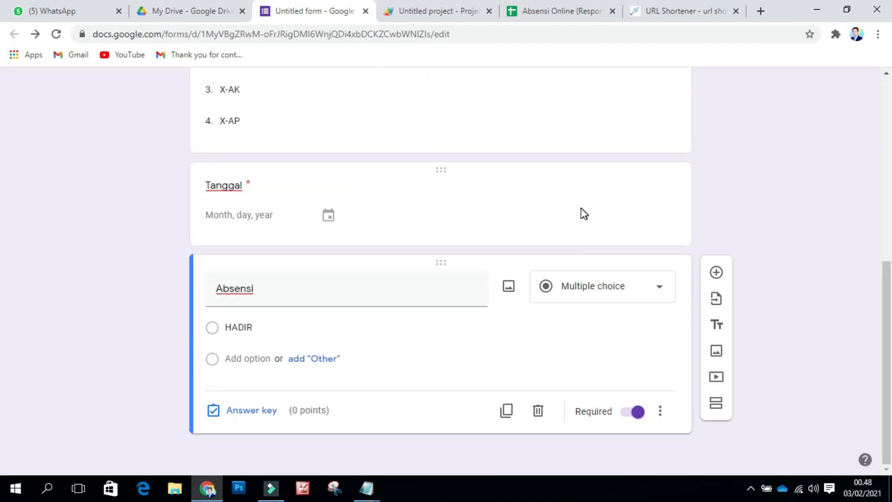
{"action": "scroll", "coordinate": [582, 213], "scroll_direction": "up", "scroll_amount": 4}
{"action": "scroll", "coordinate": [584, 214], "scroll_direction": "down", "scroll_amount": 3}
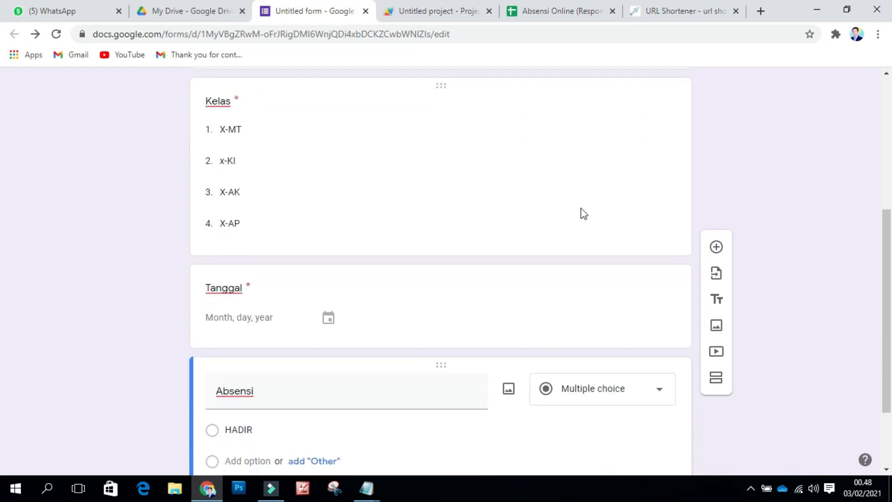
{"action": "scroll", "coordinate": [584, 214], "scroll_direction": "up", "scroll_amount": 4}
{"action": "scroll", "coordinate": [584, 214], "scroll_direction": "down", "scroll_amount": 2}
{"action": "scroll", "coordinate": [584, 214], "scroll_direction": "down", "scroll_amount": 4}
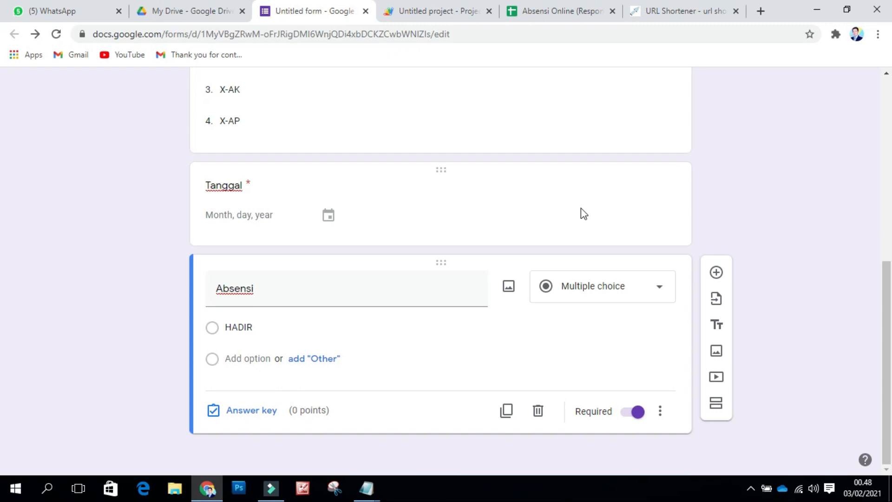
{"action": "scroll", "coordinate": [561, 223], "scroll_direction": "up", "scroll_amount": 3}
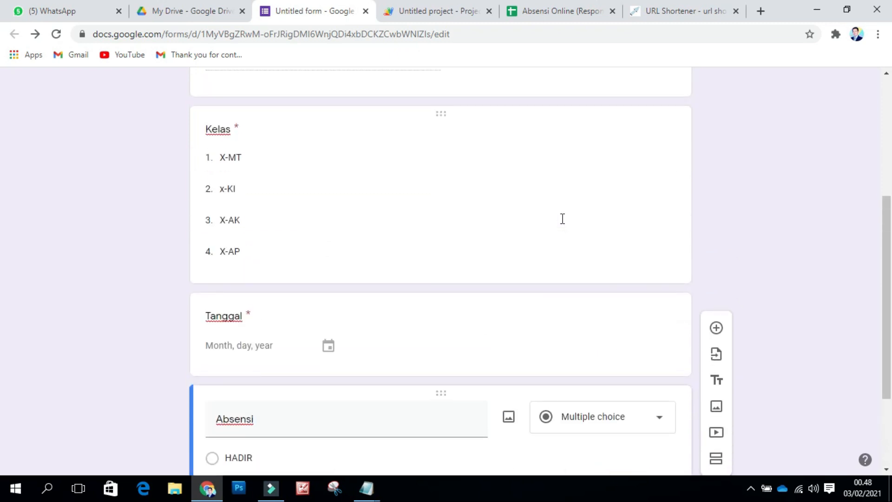
{"action": "scroll", "coordinate": [562, 219], "scroll_direction": "down", "scroll_amount": 3}
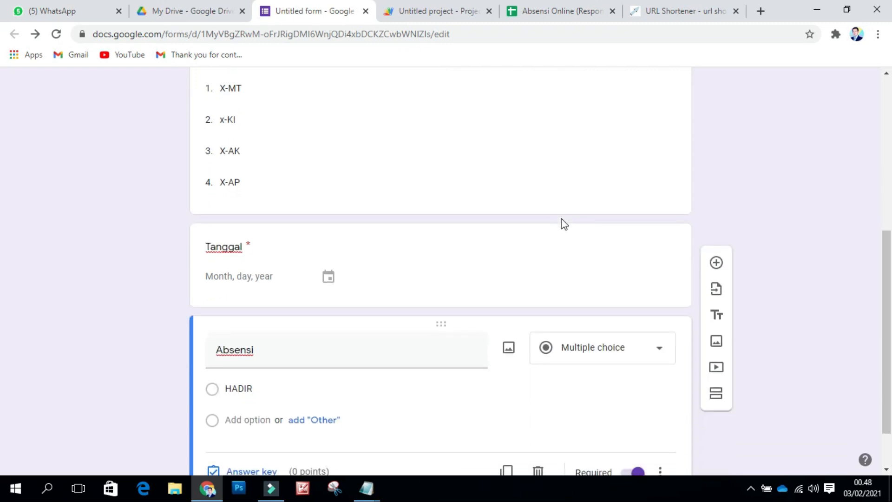
{"action": "left_click", "coordinate": [522, 358]}
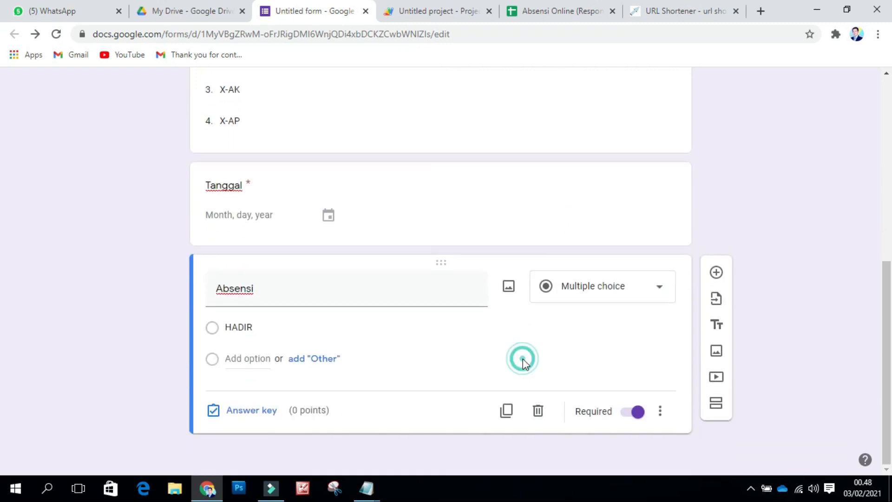
{"action": "left_click", "coordinate": [716, 273]}
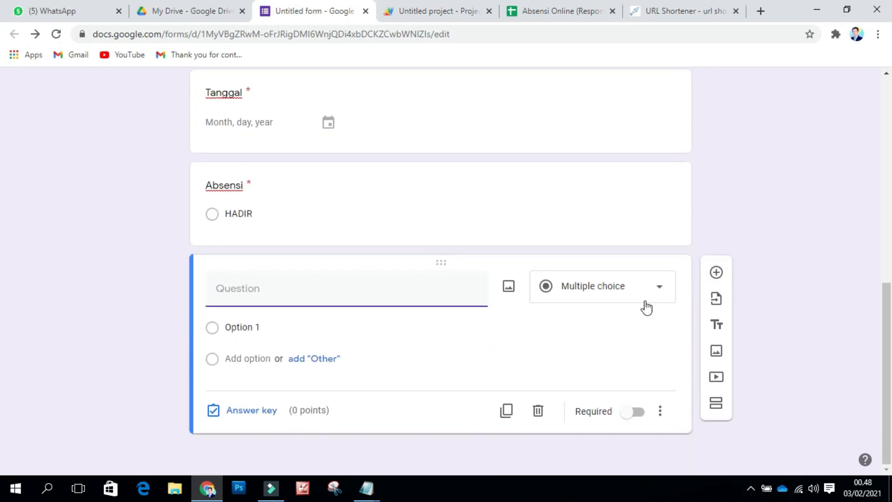
Step: Change the new question to File upload and title it 'SilahkanUpload foto kalian'
{"action": "left_click", "coordinate": [660, 293]}
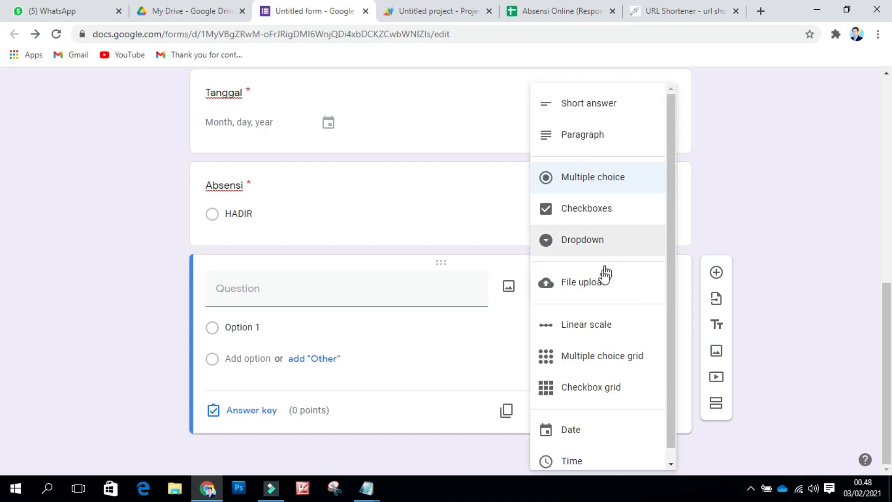
{"action": "left_click", "coordinate": [580, 286]}
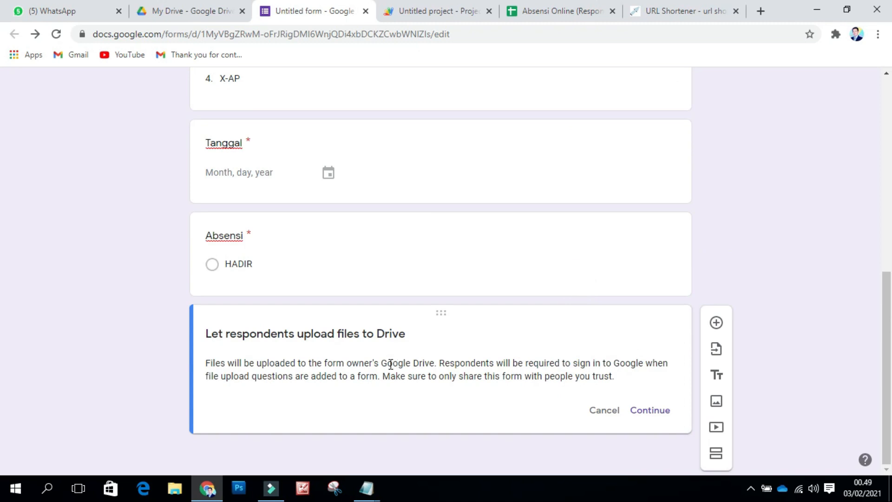
{"action": "left_click", "coordinate": [650, 411]}
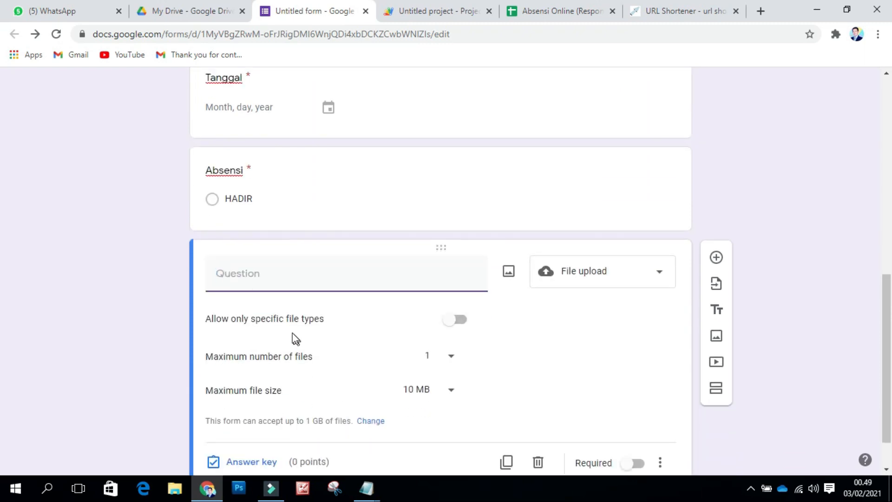
{"action": "left_click", "coordinate": [263, 275]}
{"action": "type", "text": "SilahkanUpload "}
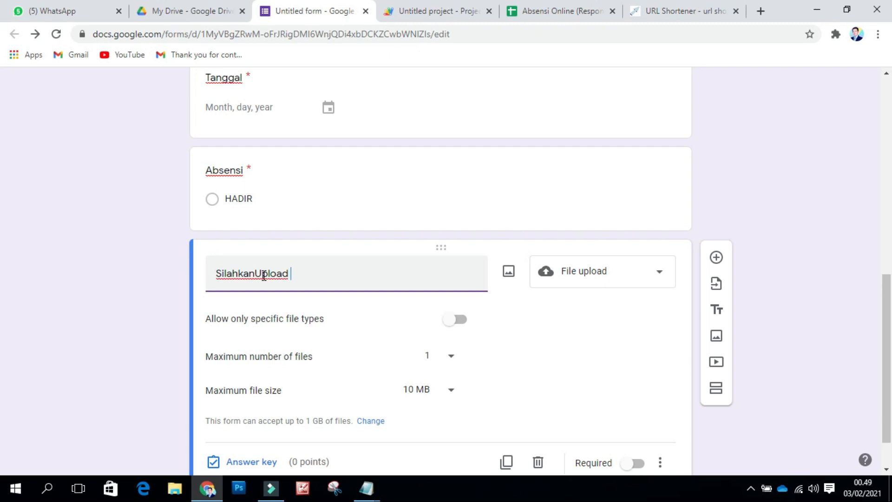
{"action": "type", "text": "foto kalian"}
{"action": "scroll", "coordinate": [333, 313], "scroll_direction": "down", "scroll_amount": 2}
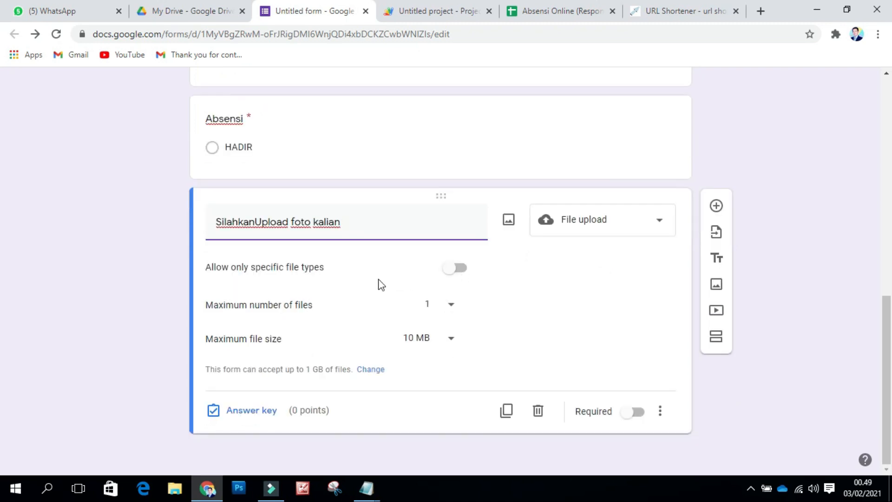
Step: Accept only Image files for the upload question and mark it required
{"action": "left_click", "coordinate": [455, 272]}
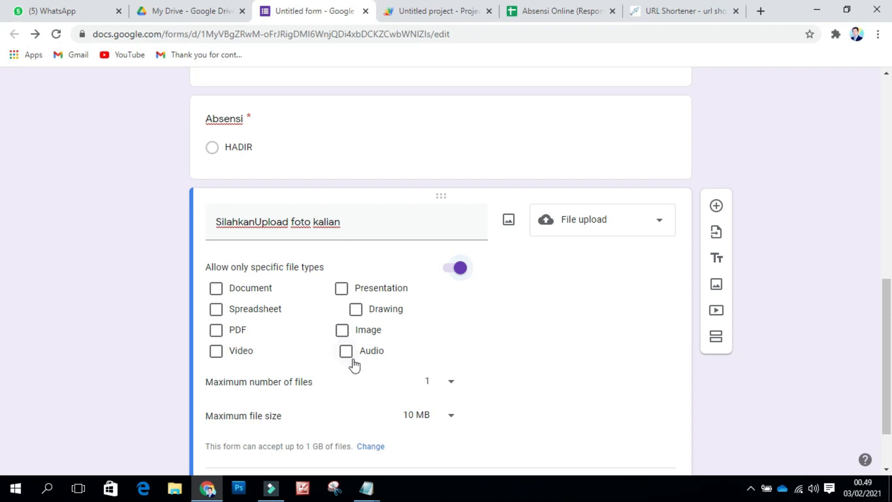
{"action": "left_click", "coordinate": [342, 330]}
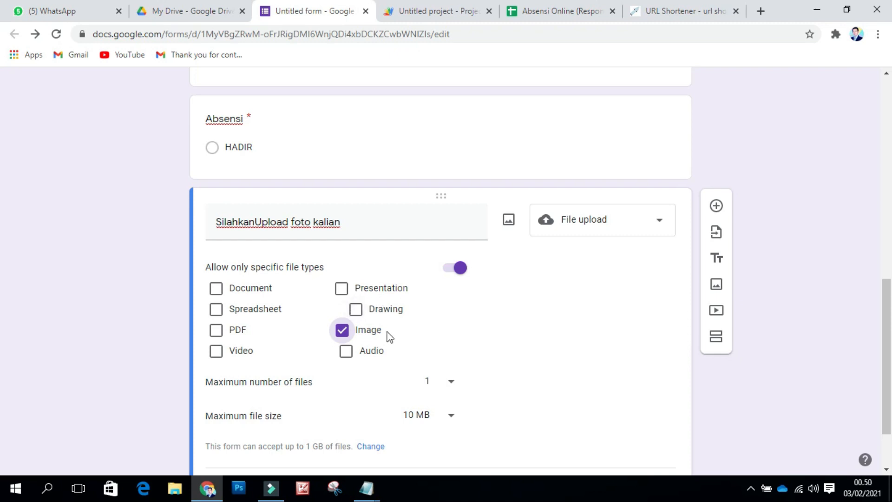
{"action": "scroll", "coordinate": [390, 336], "scroll_direction": "down", "scroll_amount": 2}
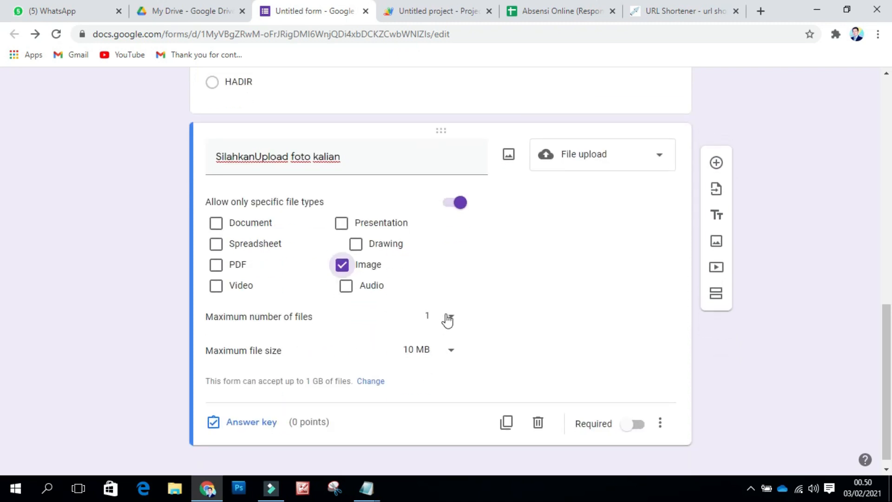
{"action": "scroll", "coordinate": [532, 318], "scroll_direction": "down", "scroll_amount": 1}
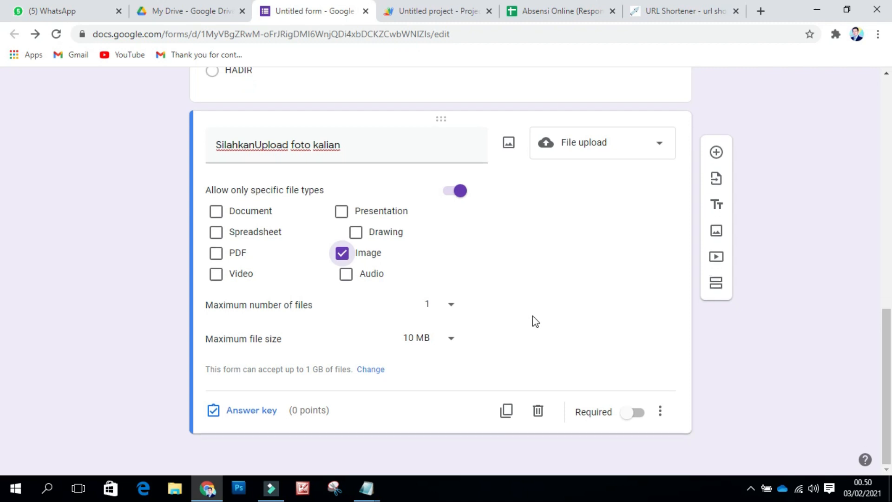
{"action": "left_click", "coordinate": [635, 413]}
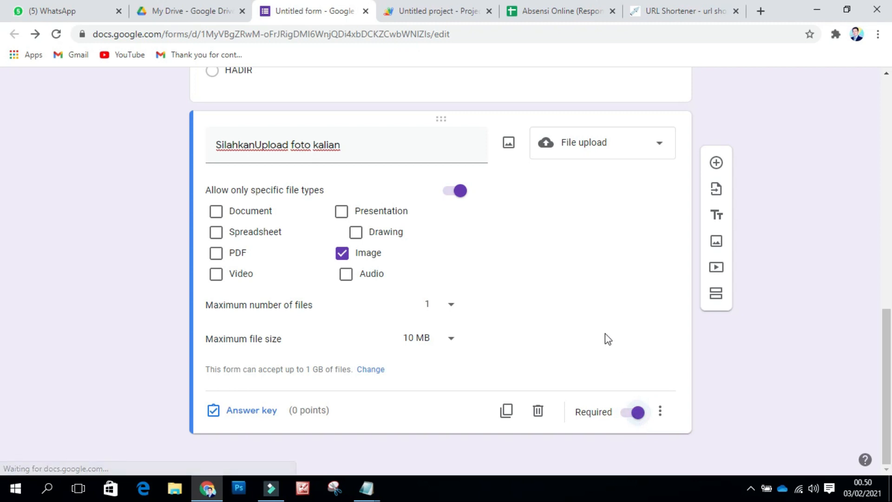
Step: Open the Send form dialog for the Absensi Online form
{"action": "scroll", "coordinate": [602, 339], "scroll_direction": "up", "scroll_amount": 1}
{"action": "scroll", "coordinate": [600, 339], "scroll_direction": "up", "scroll_amount": 5}
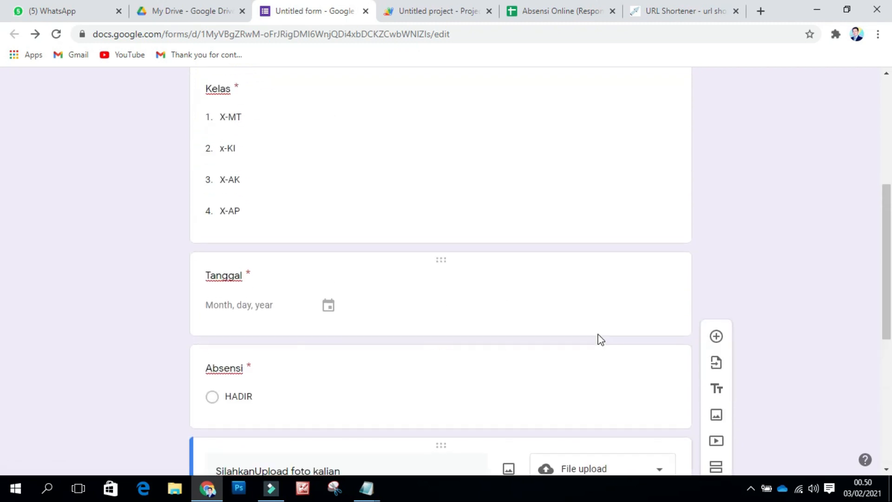
{"action": "scroll", "coordinate": [601, 339], "scroll_direction": "down", "scroll_amount": 4}
{"action": "scroll", "coordinate": [601, 339], "scroll_direction": "up", "scroll_amount": 10}
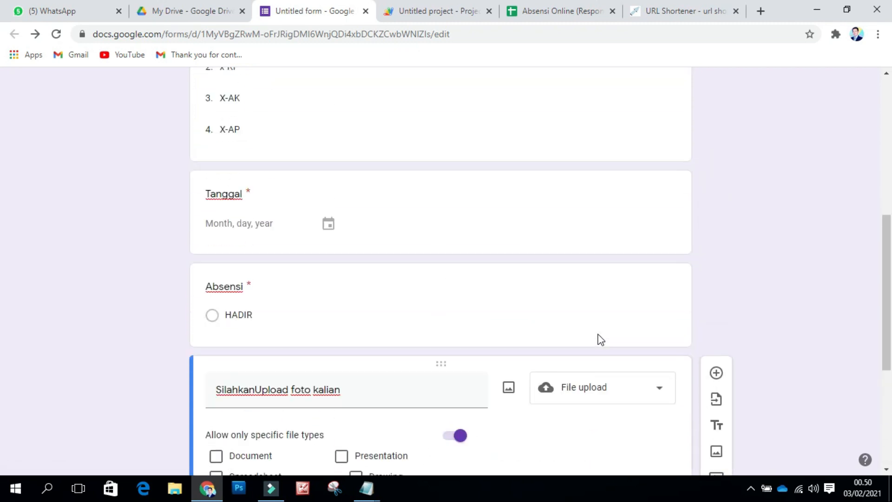
{"action": "scroll", "coordinate": [601, 339], "scroll_direction": "down", "scroll_amount": 2}
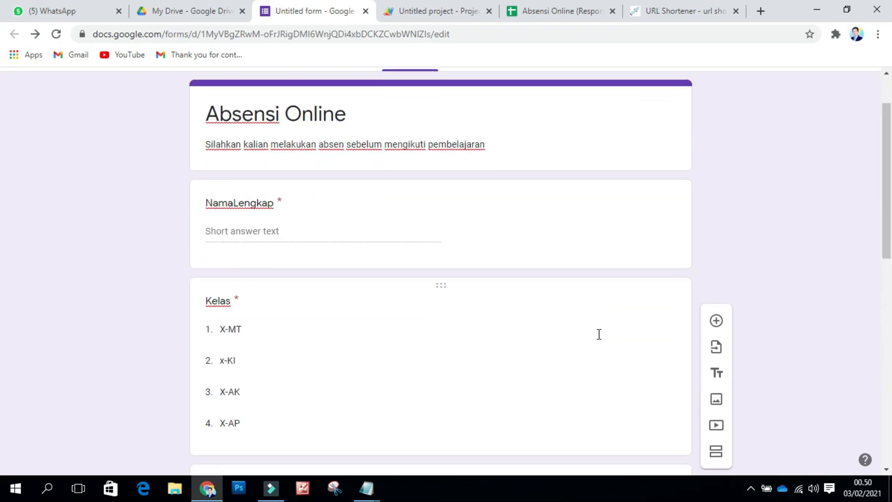
{"action": "scroll", "coordinate": [388, 325], "scroll_direction": "down", "scroll_amount": 3}
{"action": "scroll", "coordinate": [287, 252], "scroll_direction": "down", "scroll_amount": 4}
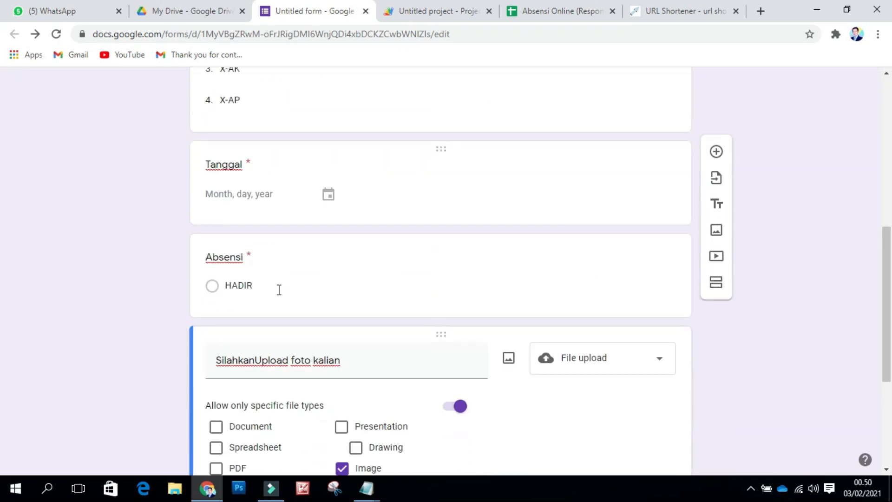
{"action": "scroll", "coordinate": [290, 316], "scroll_direction": "down", "scroll_amount": 4}
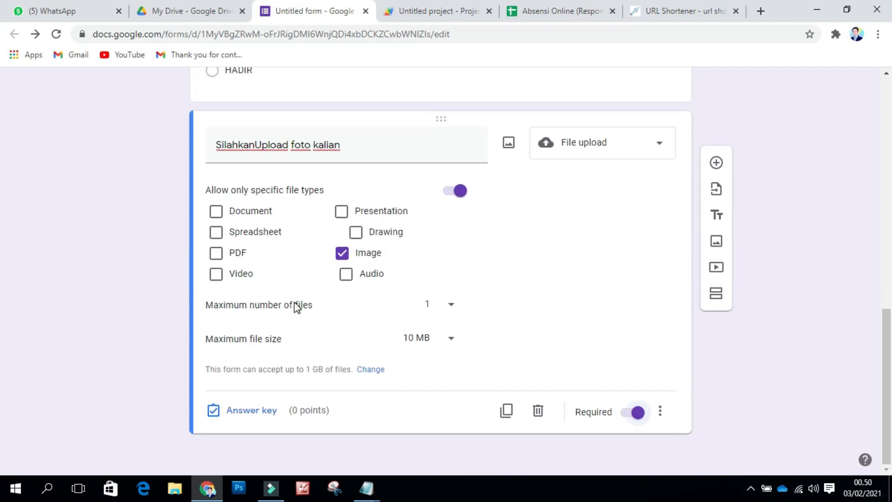
{"action": "scroll", "coordinate": [295, 304], "scroll_direction": "up", "scroll_amount": 8}
{"action": "scroll", "coordinate": [369, 263], "scroll_direction": "up", "scroll_amount": 4}
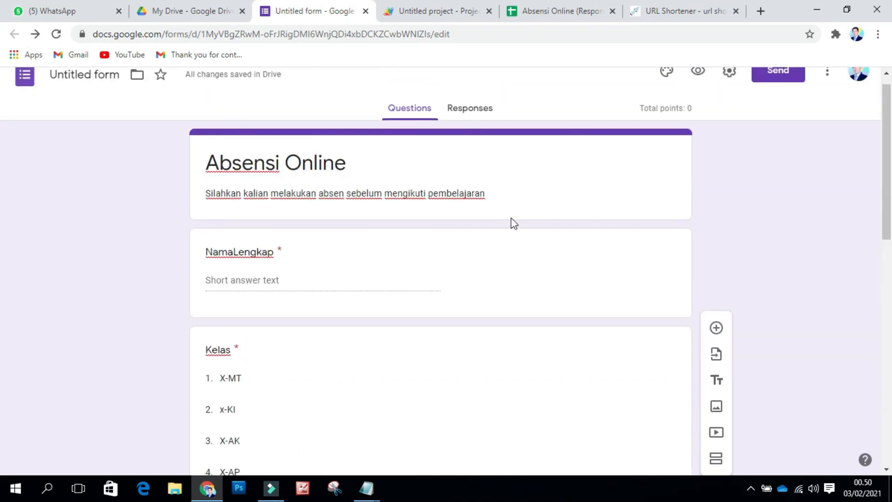
{"action": "scroll", "coordinate": [521, 184], "scroll_direction": "up", "scroll_amount": 1}
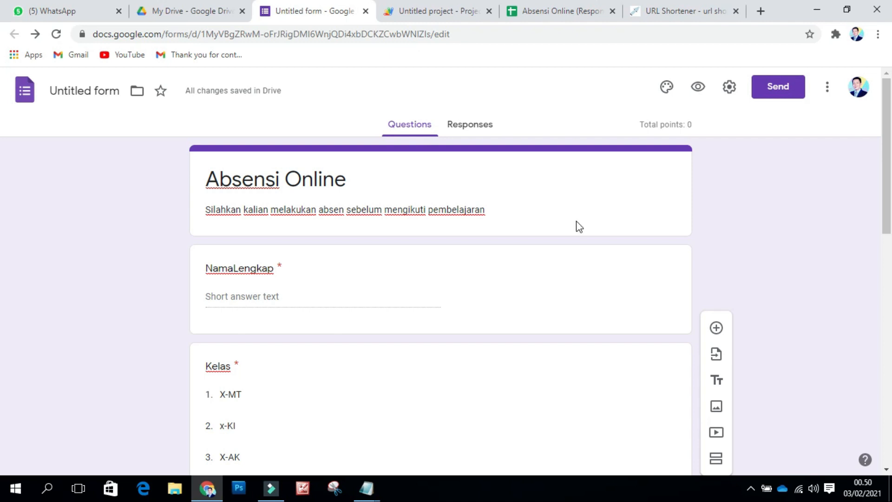
{"action": "left_click", "coordinate": [781, 90]}
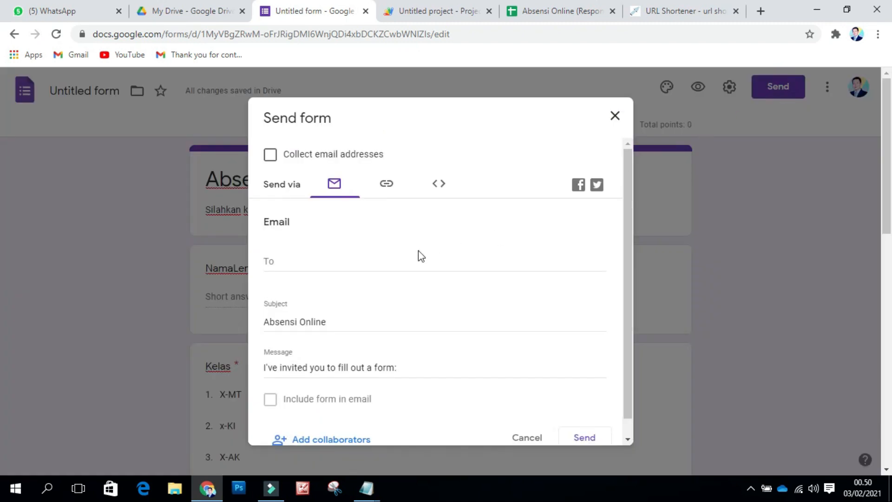
Step: Copy the shortened forms.gle link to the form and close the Send form dialog
{"action": "left_click", "coordinate": [390, 188]}
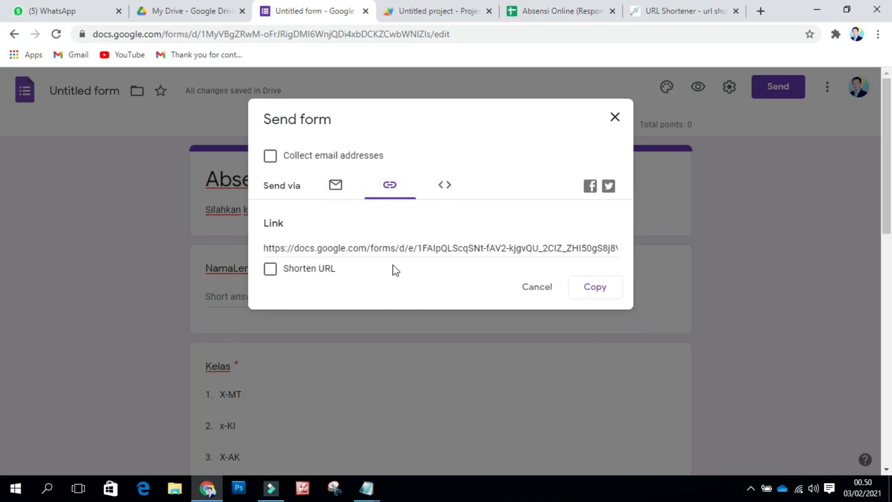
{"action": "left_click", "coordinate": [275, 273]}
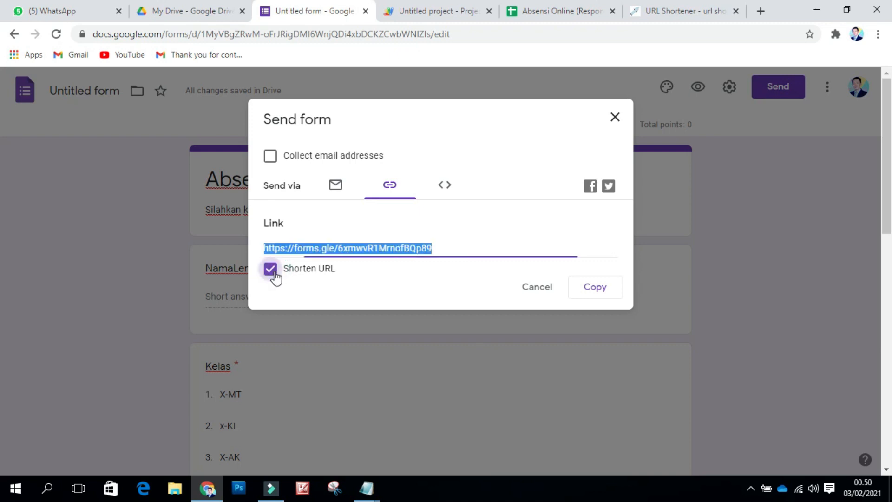
{"action": "left_click", "coordinate": [598, 292]}
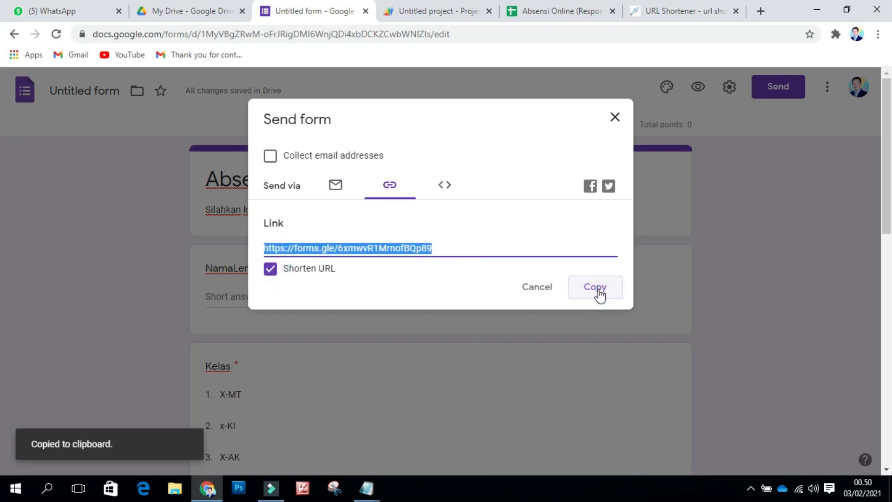
{"action": "left_click", "coordinate": [613, 121]}
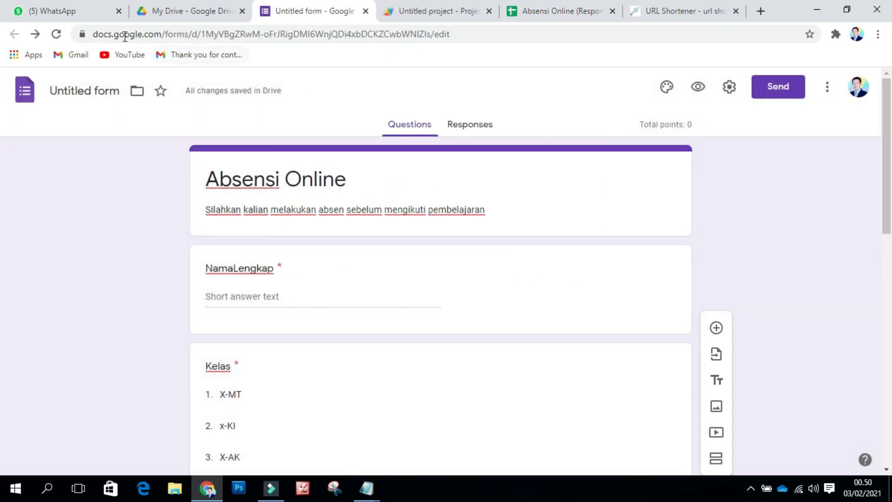
Step: Send 'Silahkan absen disini' with the pasted short form link to the WhatsApp chat
{"action": "left_click", "coordinate": [80, 13]}
{"action": "left_click", "coordinate": [120, 179]}
{"action": "type", "text": "spi"}
{"action": "left_click", "coordinate": [64, 260]}
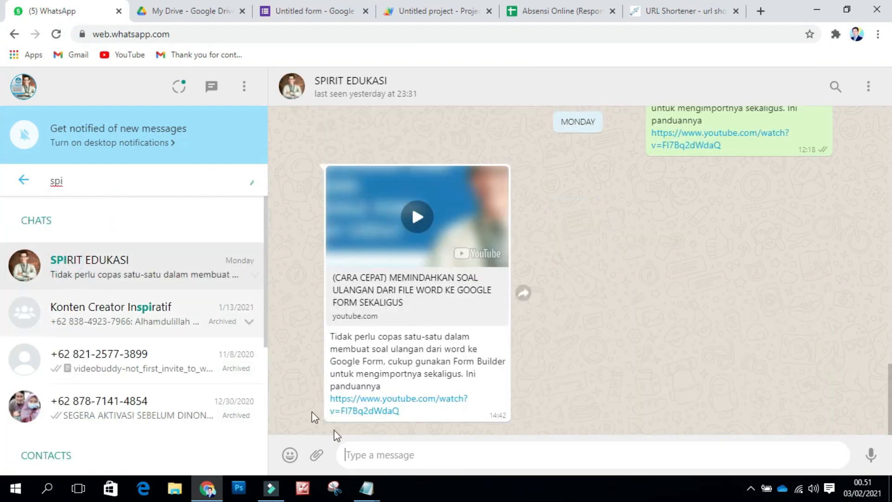
{"action": "left_click", "coordinate": [371, 458]}
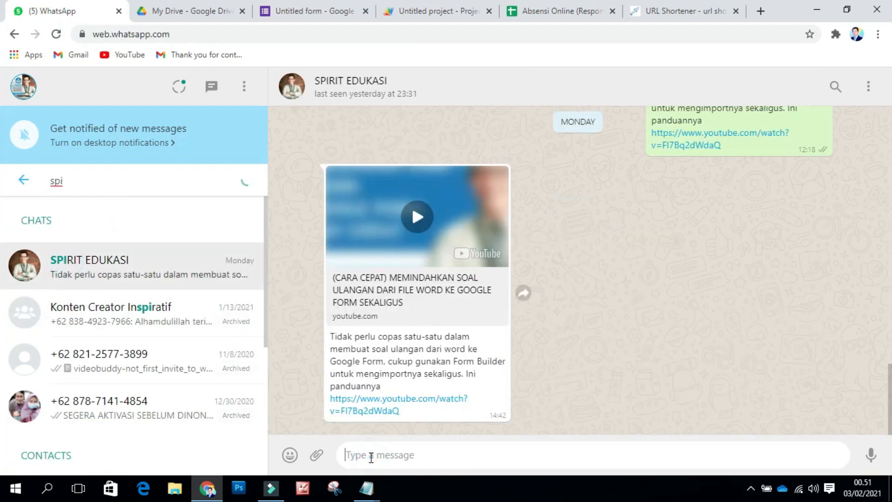
{"action": "type", "text": "Silahkan absen disini"}
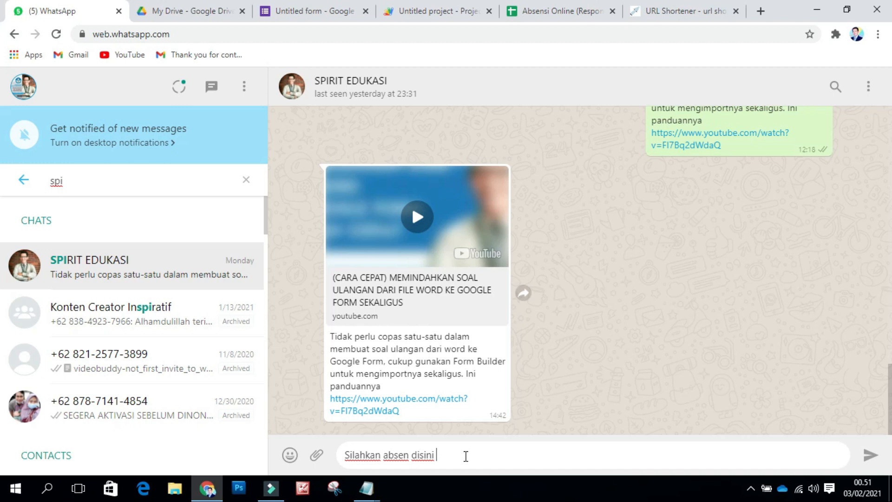
{"action": "key", "text": "ctrl+v"}
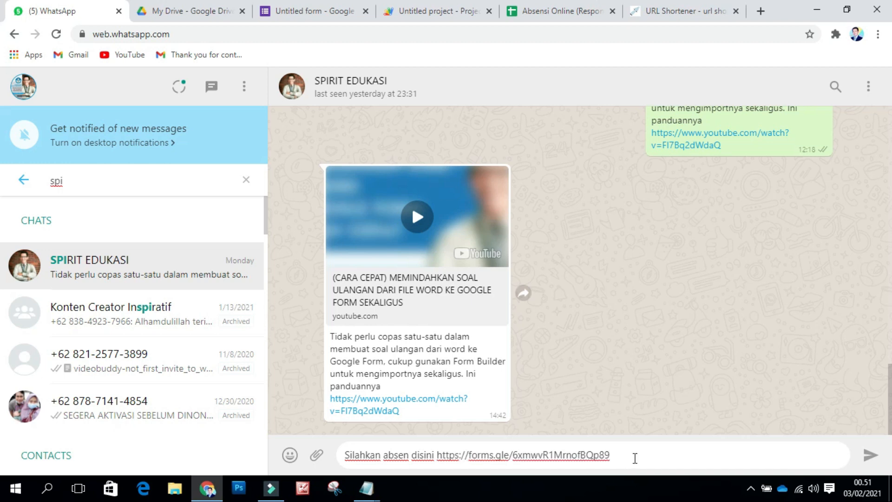
{"action": "left_click", "coordinate": [870, 455]}
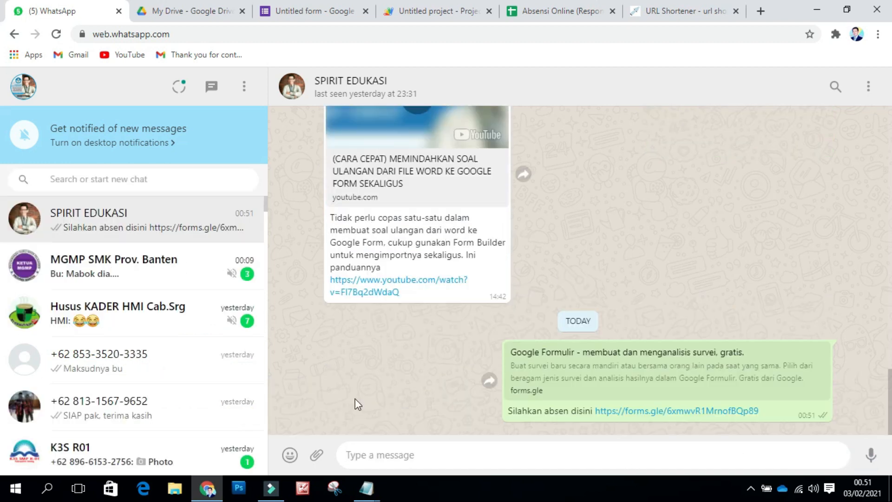
{"action": "left_click", "coordinate": [760, 13]}
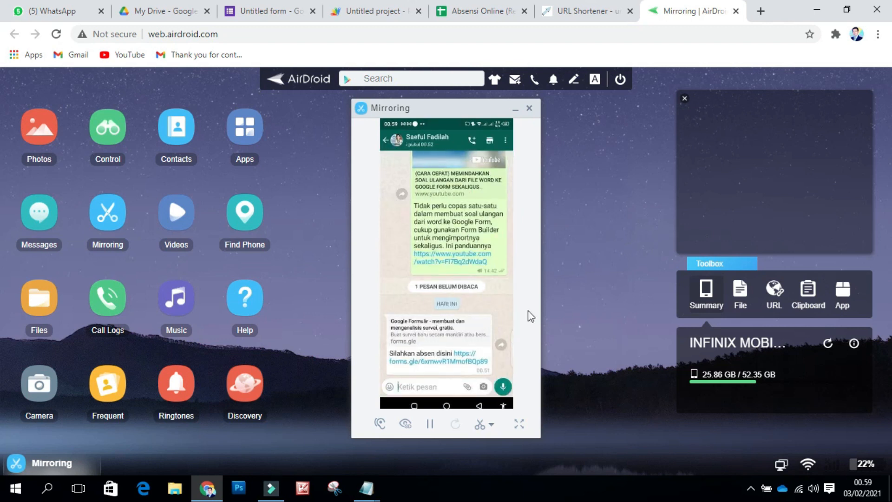
Step: On the mirrored phone, open the forms.gle link in Chrome just once
{"action": "left_click", "coordinate": [460, 360]}
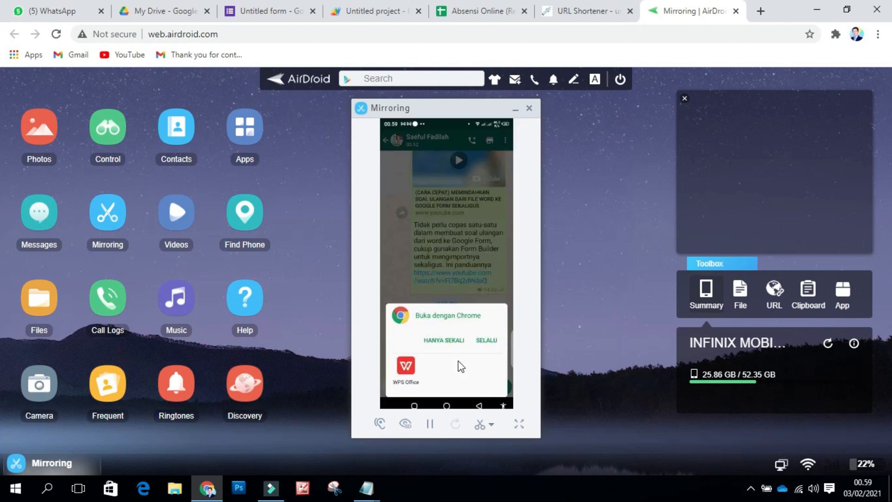
{"action": "left_click", "coordinate": [442, 342]}
{"action": "scroll", "coordinate": [445, 346], "scroll_direction": "down", "scroll_amount": 5}
{"action": "scroll", "coordinate": [445, 347], "scroll_direction": "up", "scroll_amount": 3}
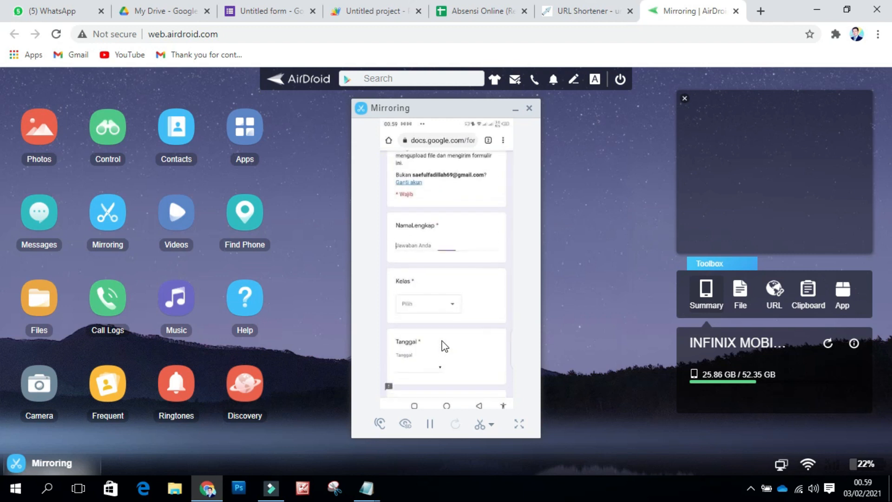
Step: Enter 'Coba 1' as the name, upload a screenshot photo, and submit the form
{"action": "type", "text": "Coba 1"}
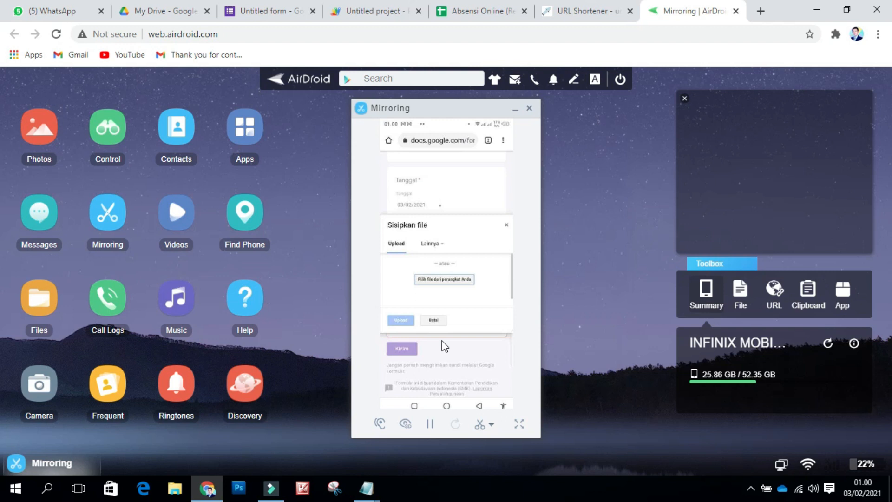
{"action": "left_click", "coordinate": [436, 285]}
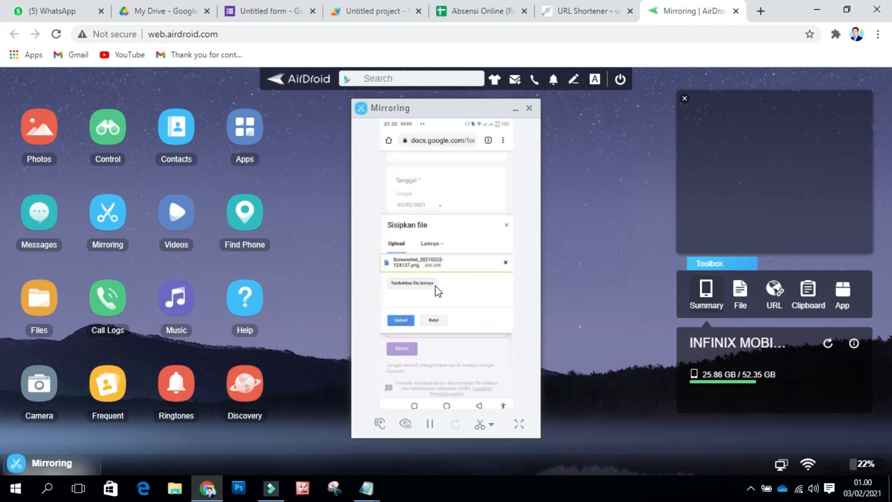
{"action": "left_click", "coordinate": [398, 322]}
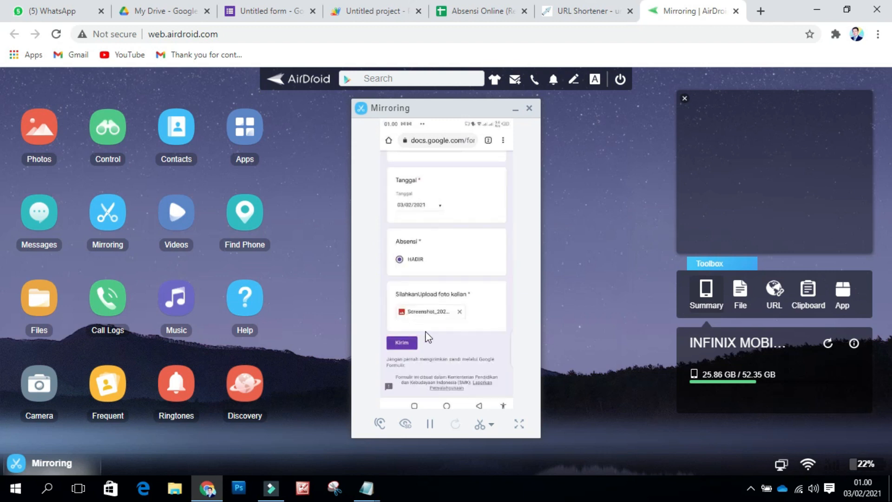
{"action": "left_click", "coordinate": [400, 344]}
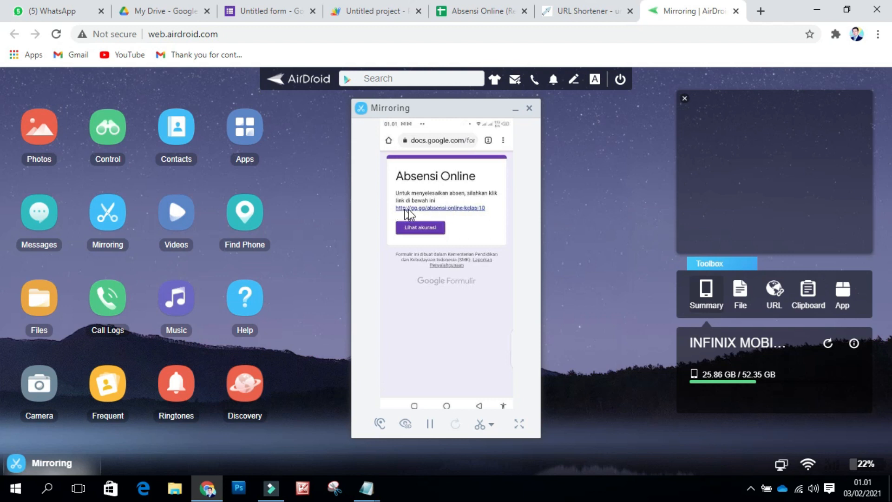
Step: Follow the gg.gg location-check link on the phone, then switch to the Absensi Online responses sheet
{"action": "left_click", "coordinate": [457, 209]}
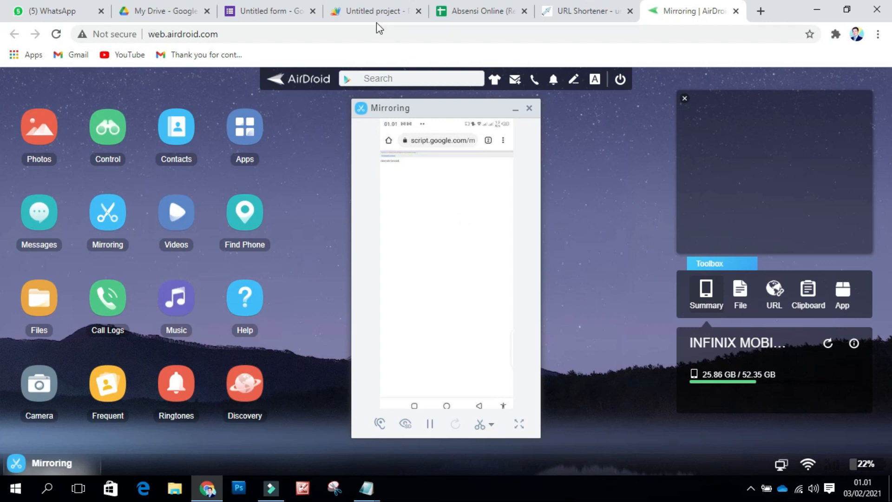
{"action": "left_click", "coordinate": [470, 16]}
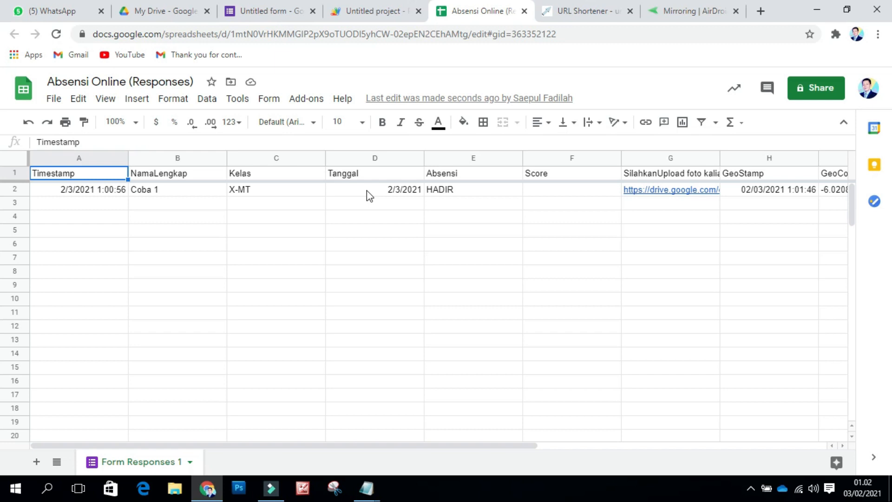
Step: Widen photo upload column G and preview the Coba 1 uploaded photo linked in G2
{"action": "left_click_drag", "start_coordinate": [422, 445], "coordinate": [482, 444]}
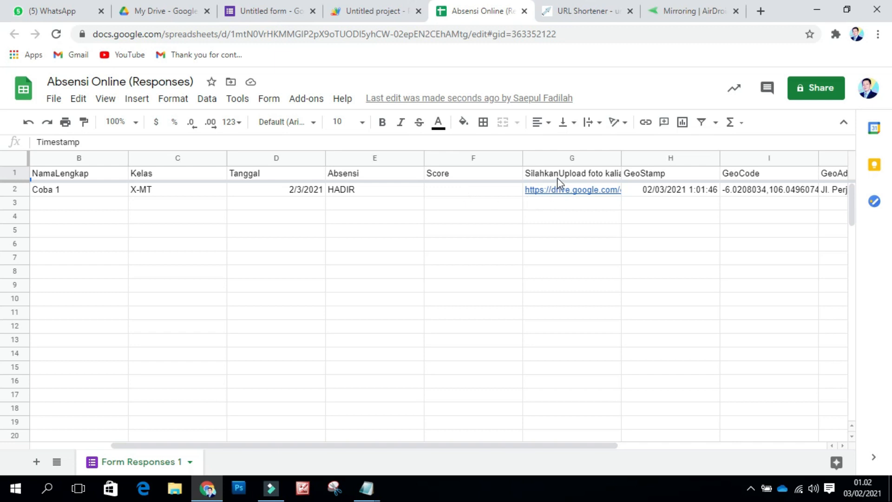
{"action": "left_click_drag", "start_coordinate": [503, 446], "coordinate": [633, 422]}
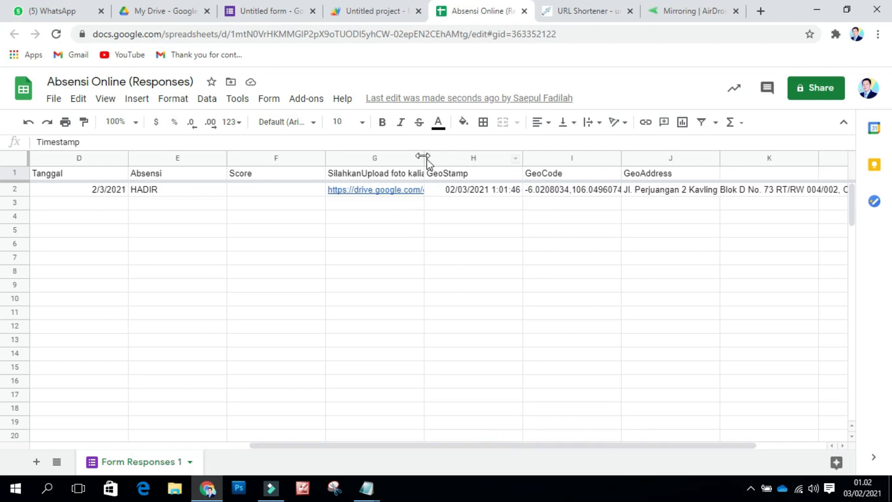
{"action": "left_click_drag", "start_coordinate": [424, 158], "coordinate": [514, 158]}
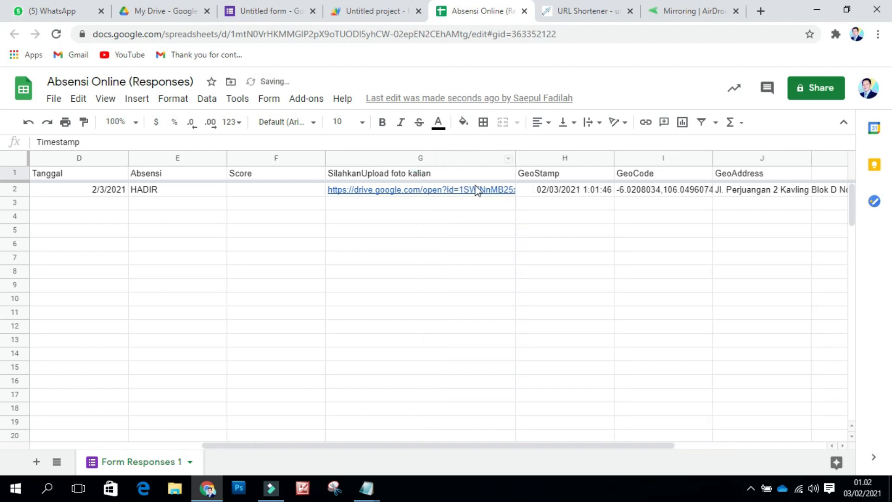
{"action": "left_click", "coordinate": [394, 191]}
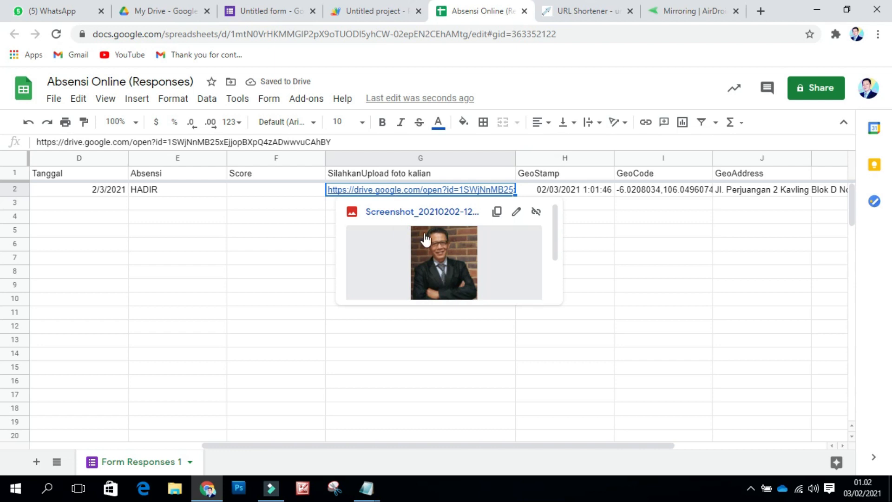
{"action": "left_click", "coordinate": [617, 295]}
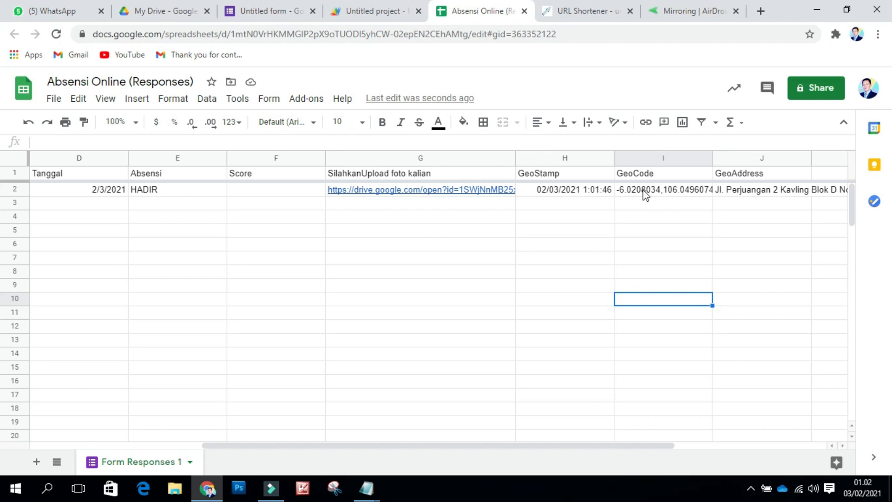
Step: Check the Coba 1 response's GeoStamp, GeoCode and full GeoAddress in J2
{"action": "left_click_drag", "start_coordinate": [622, 445], "coordinate": [757, 423]}
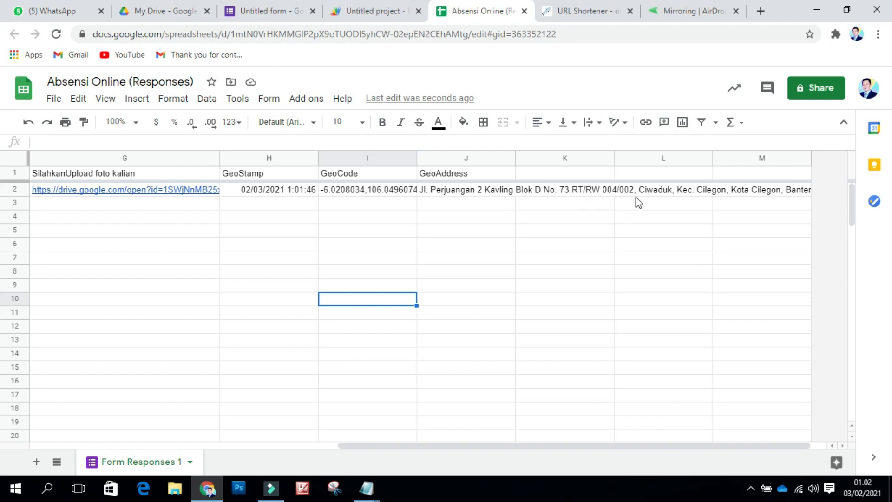
{"action": "left_click", "coordinate": [469, 193]}
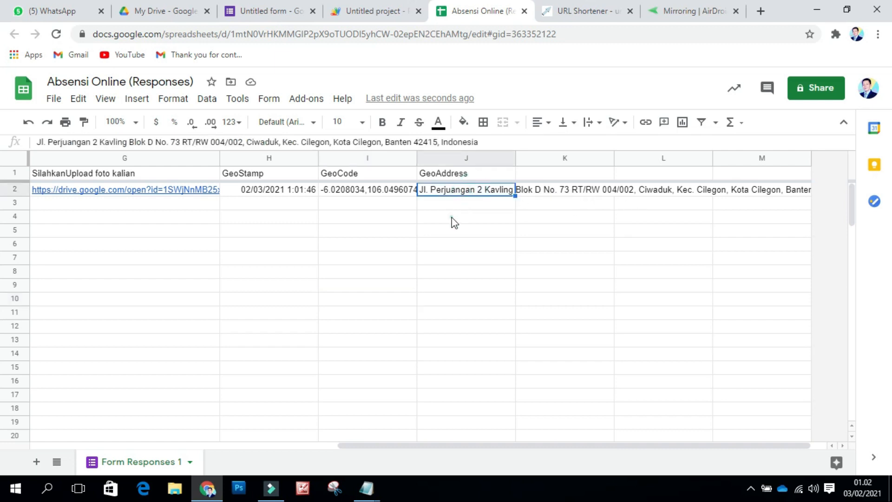
{"action": "left_click", "coordinate": [454, 219]}
{"action": "left_click", "coordinate": [454, 192]}
{"action": "left_click_drag", "start_coordinate": [552, 446], "coordinate": [621, 428]}
{"action": "left_click_drag", "start_coordinate": [447, 445], "coordinate": [116, 424]}
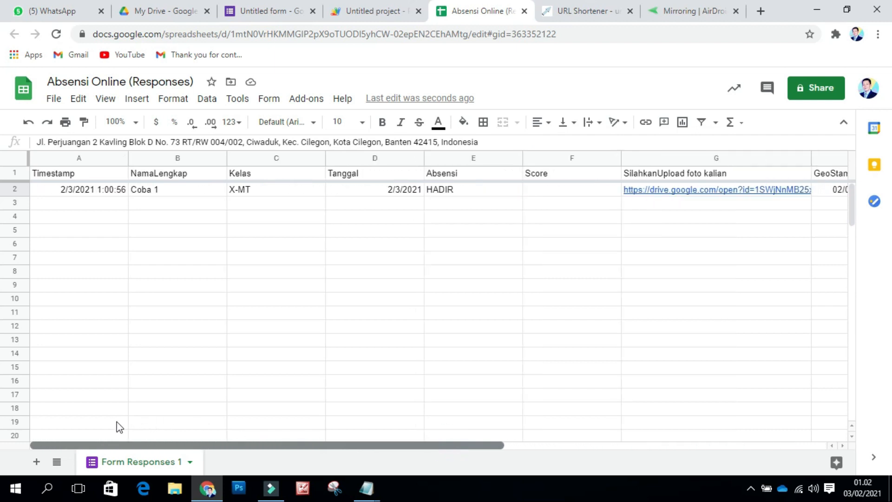